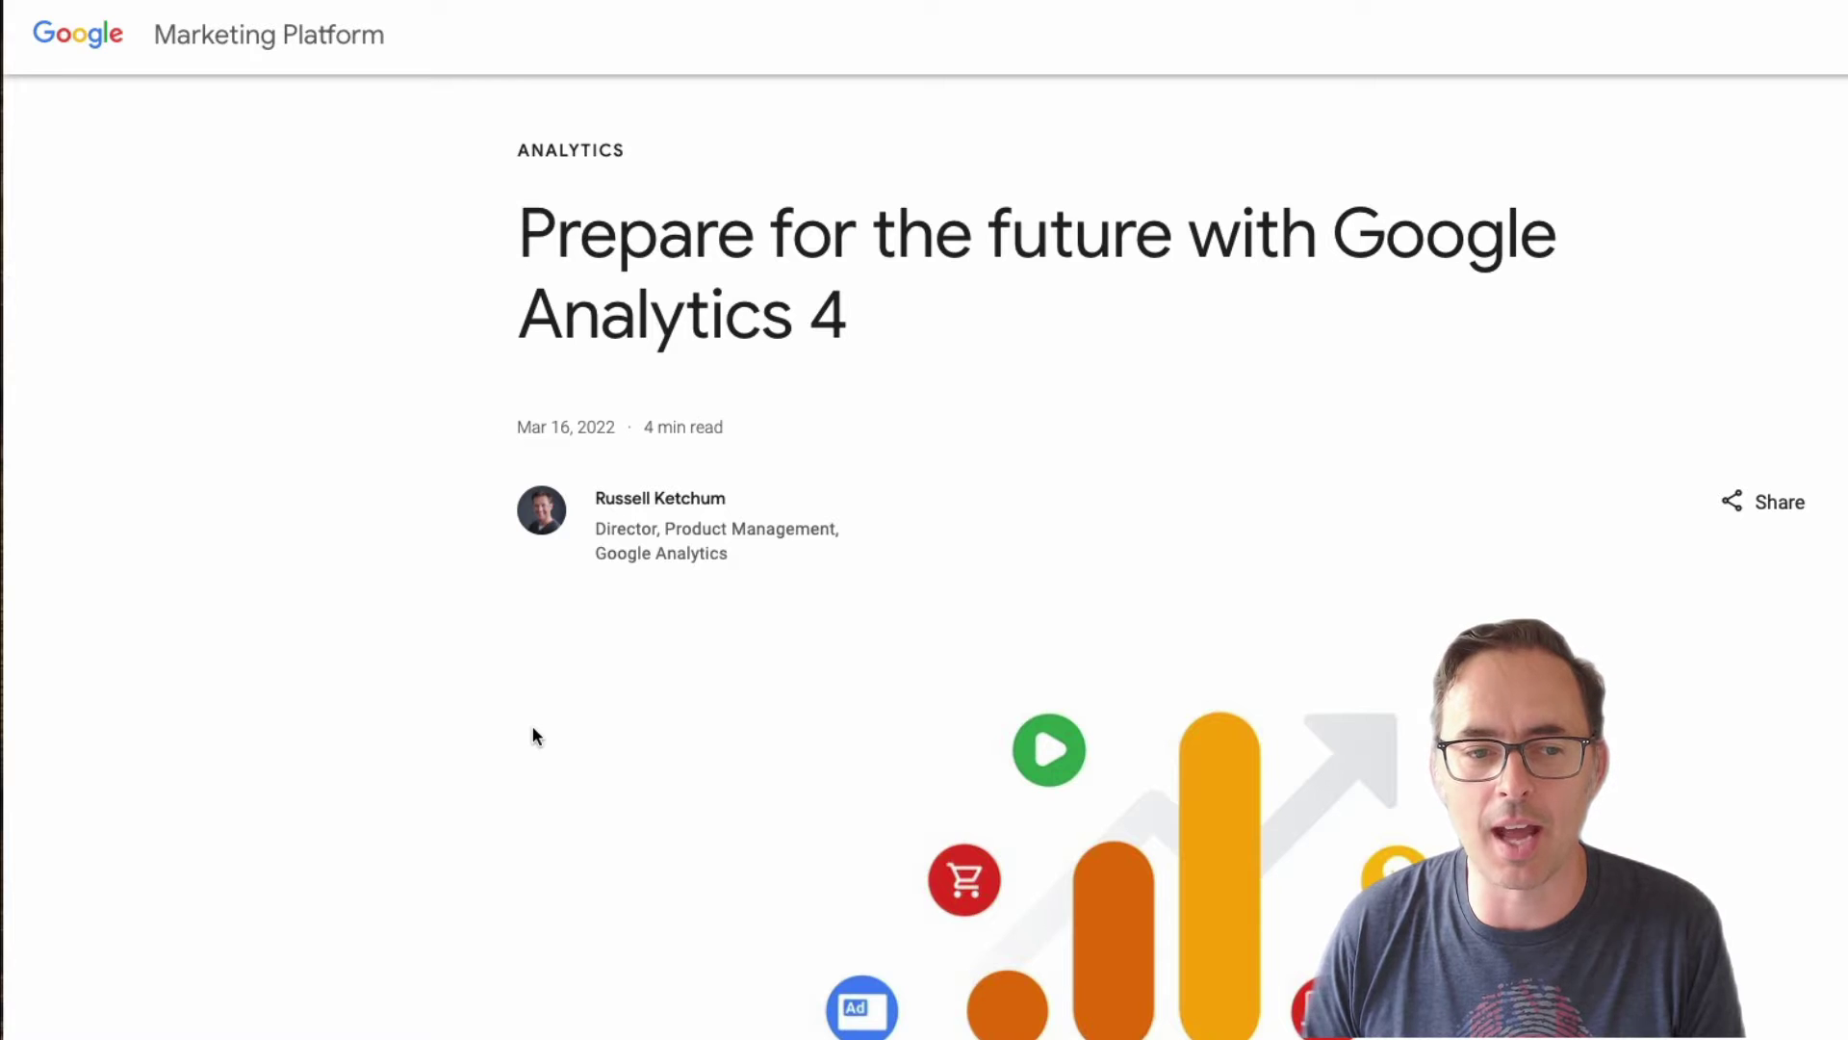
Scroll down into the body of the 'Prepare for the future with Google Analytics 4' post.
scroll(536, 734, down, 10)
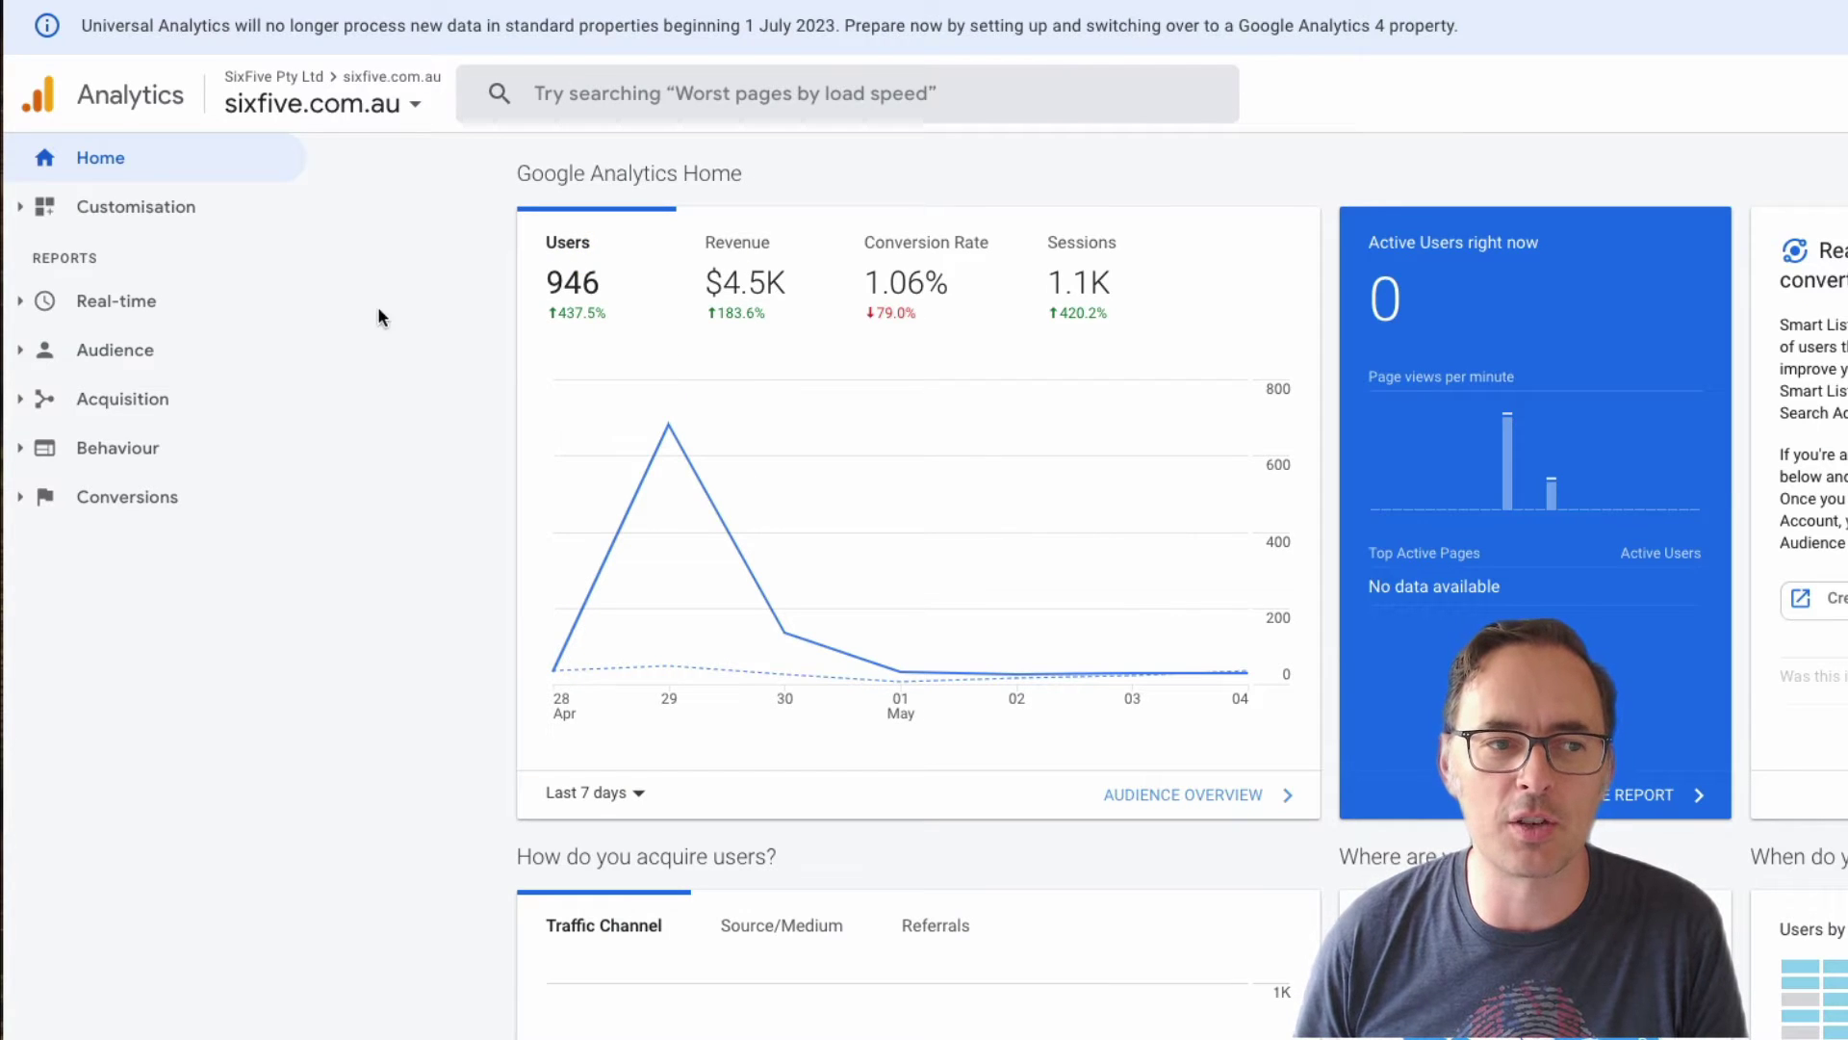
Expand Reports > Audience on the sixfive.com.au Analytics Home, then collapse it again.
click(92, 352)
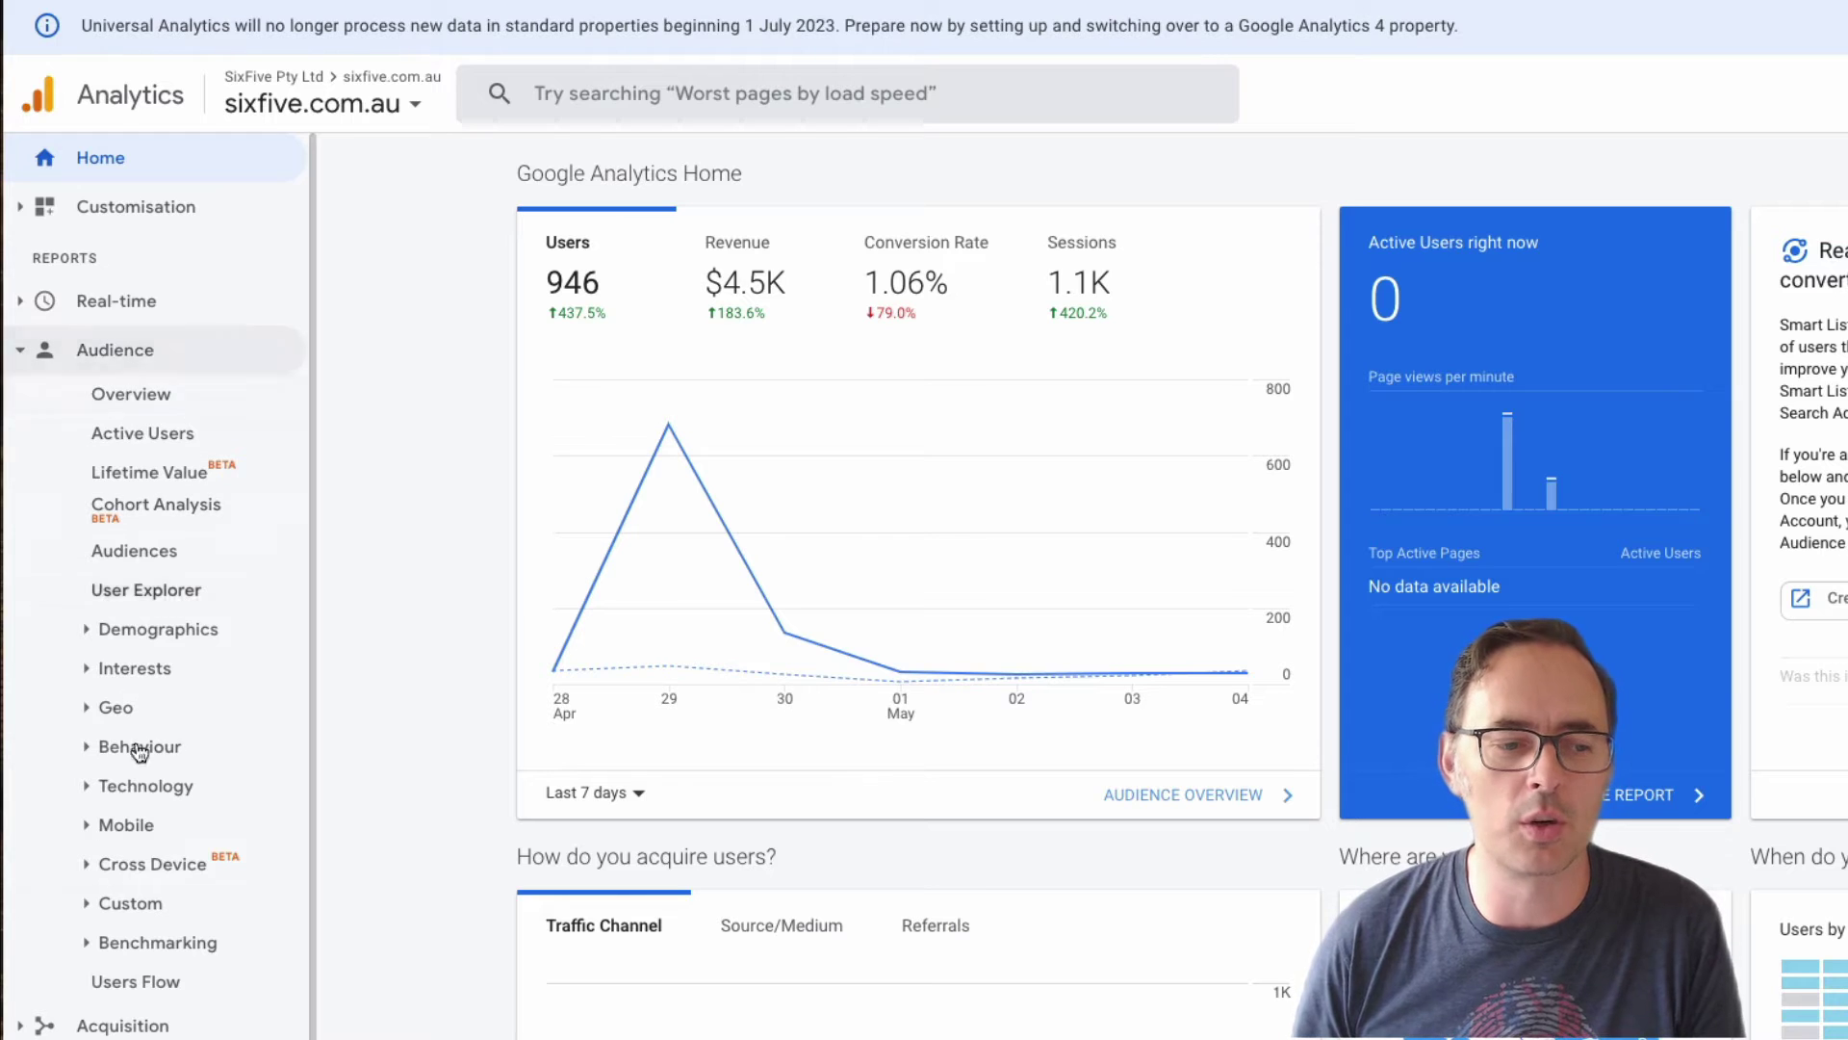
click(99, 397)
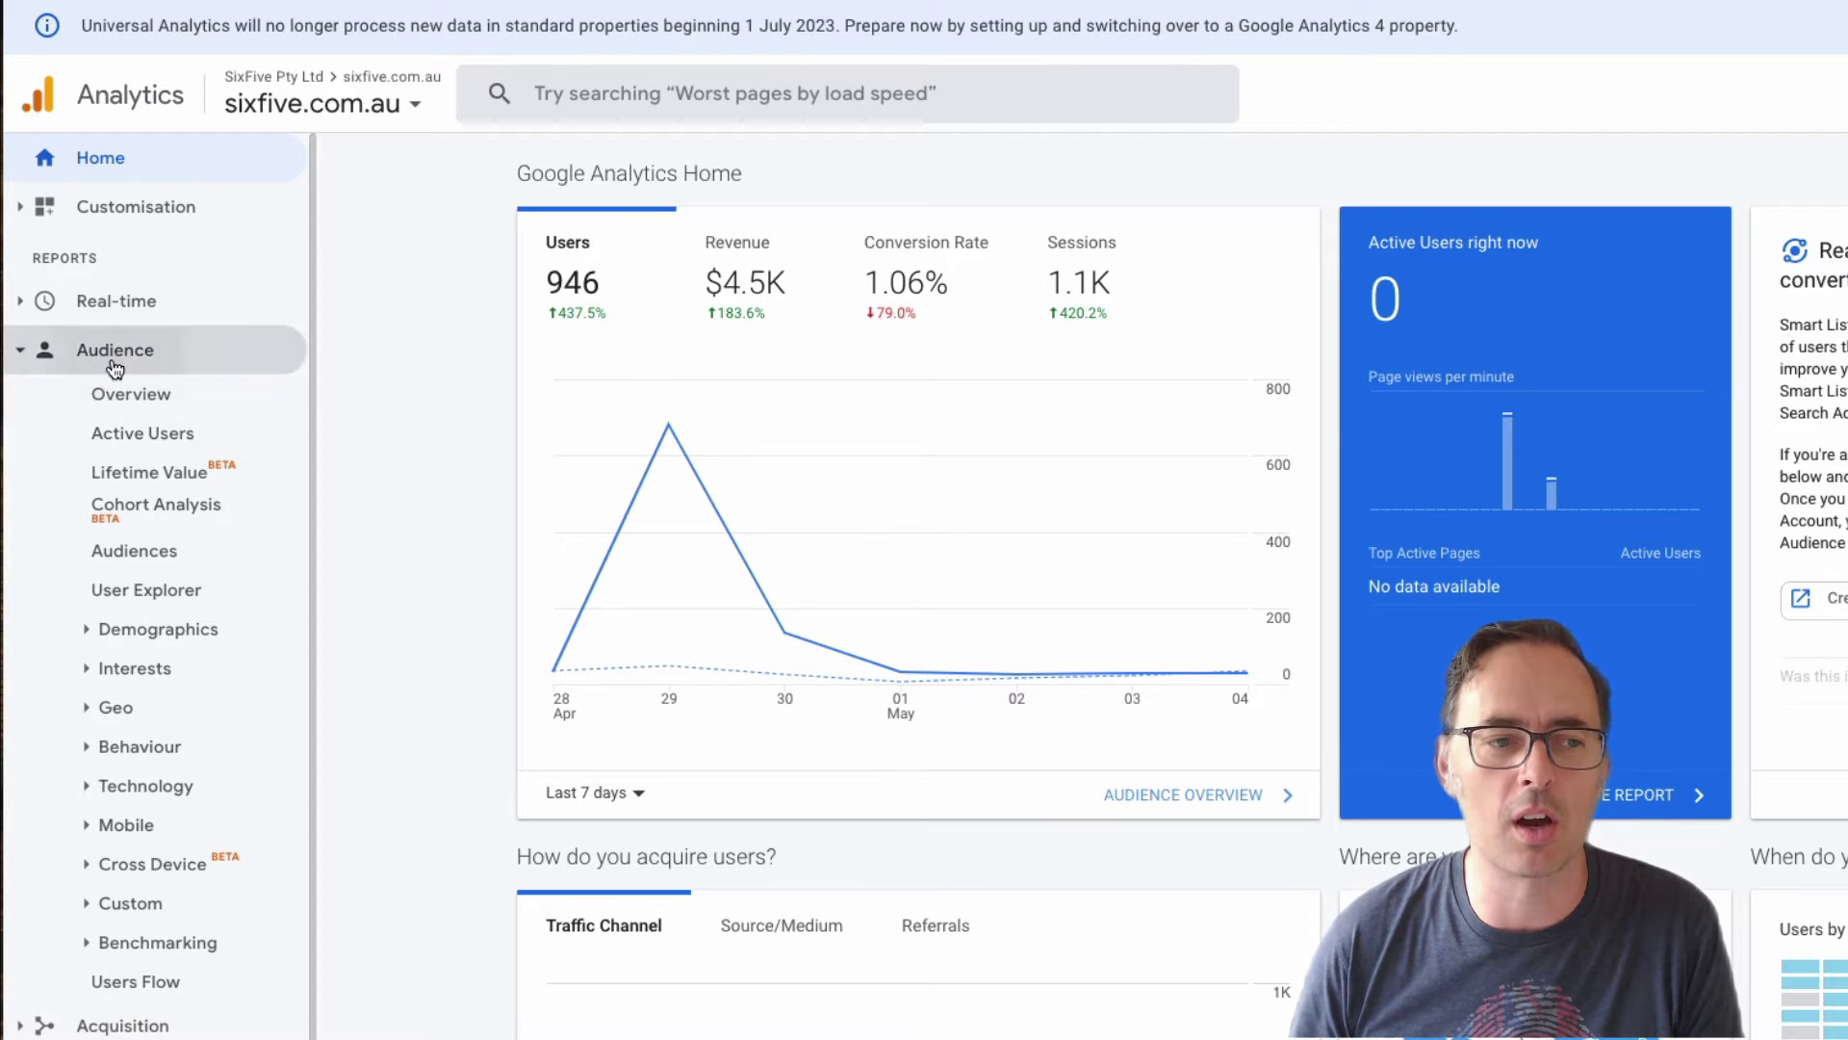
click(101, 352)
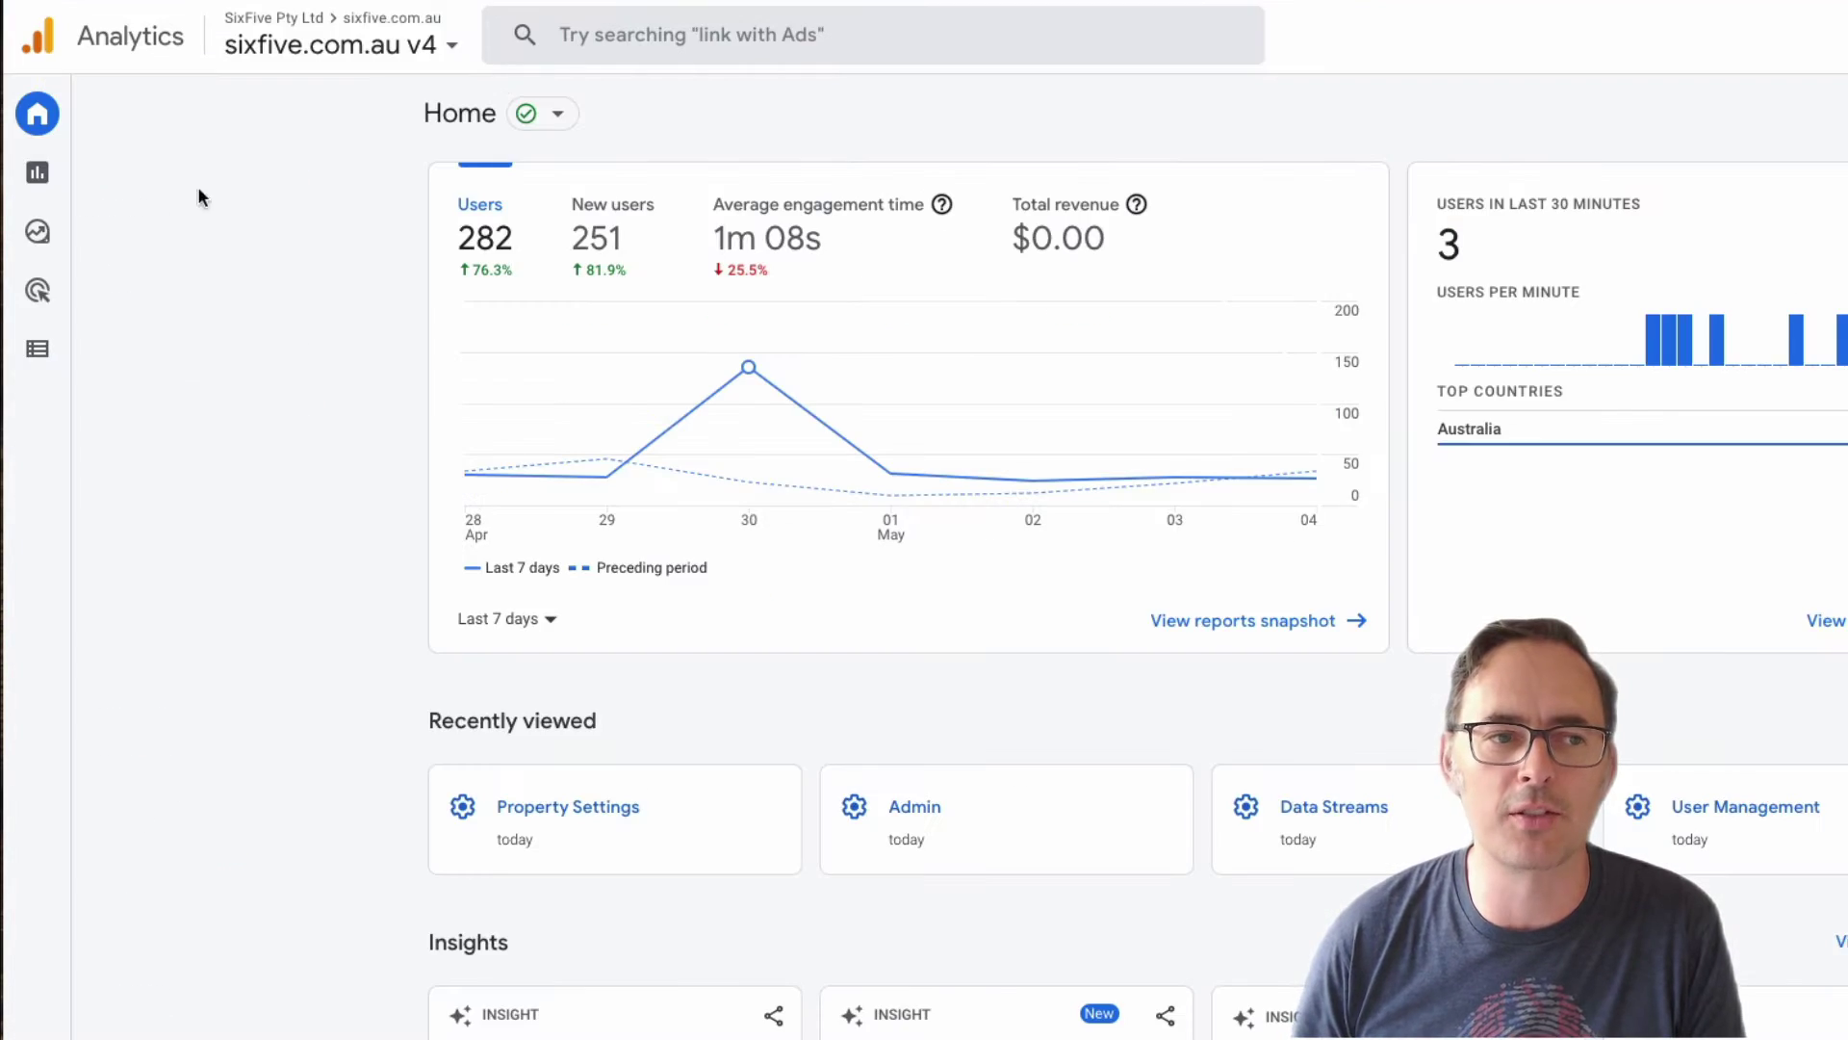
mouse_move(41, 197)
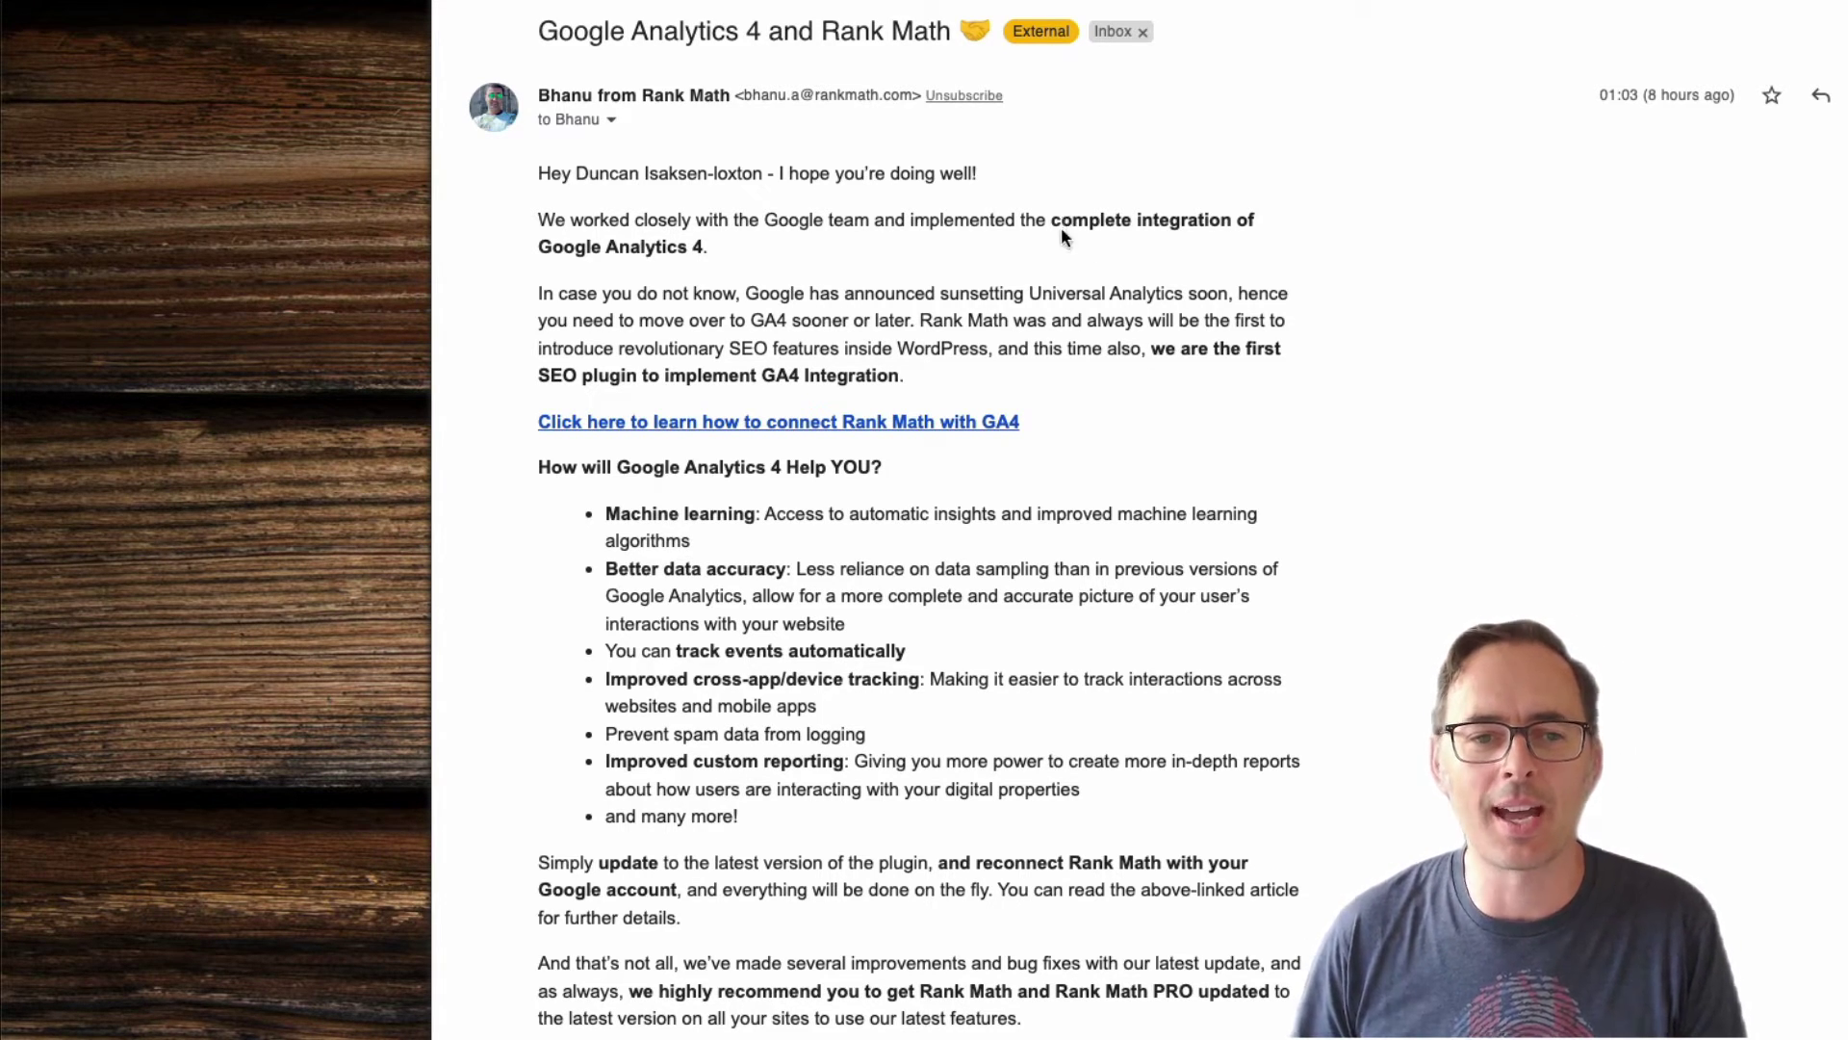
drag(1049, 219, 1041, 244)
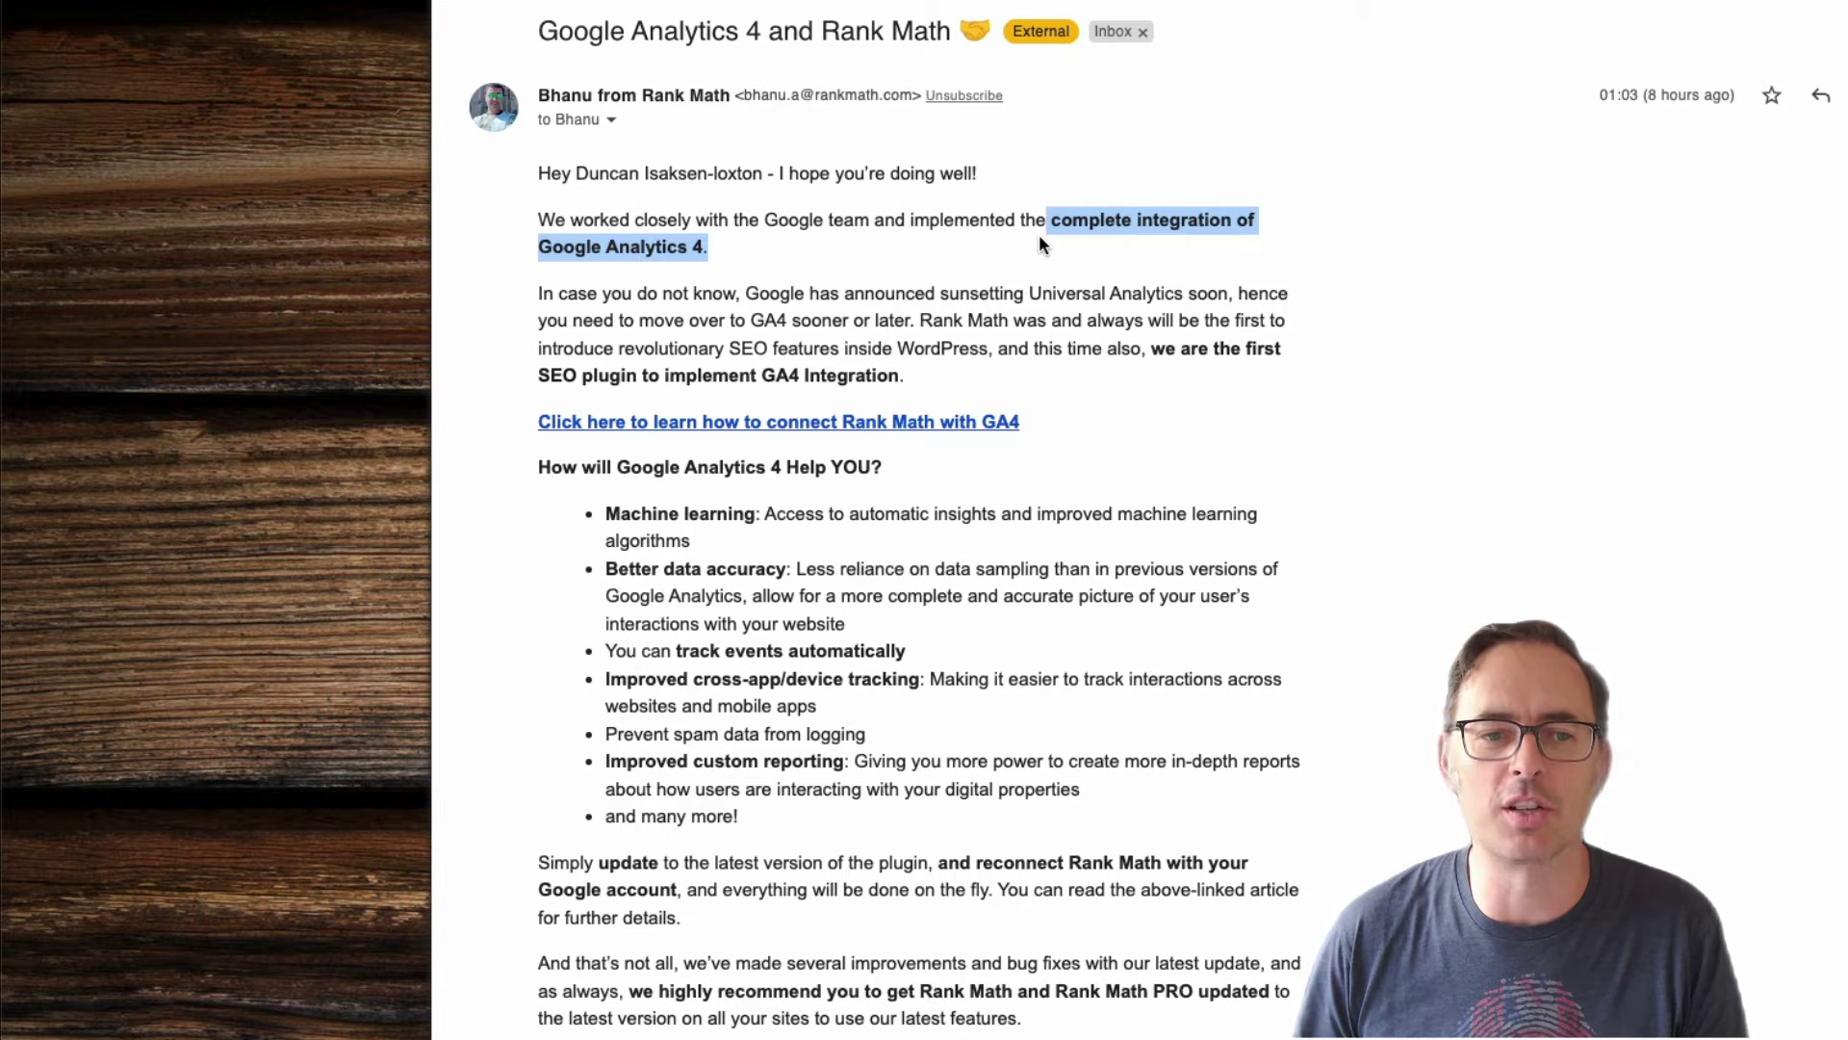
click(970, 235)
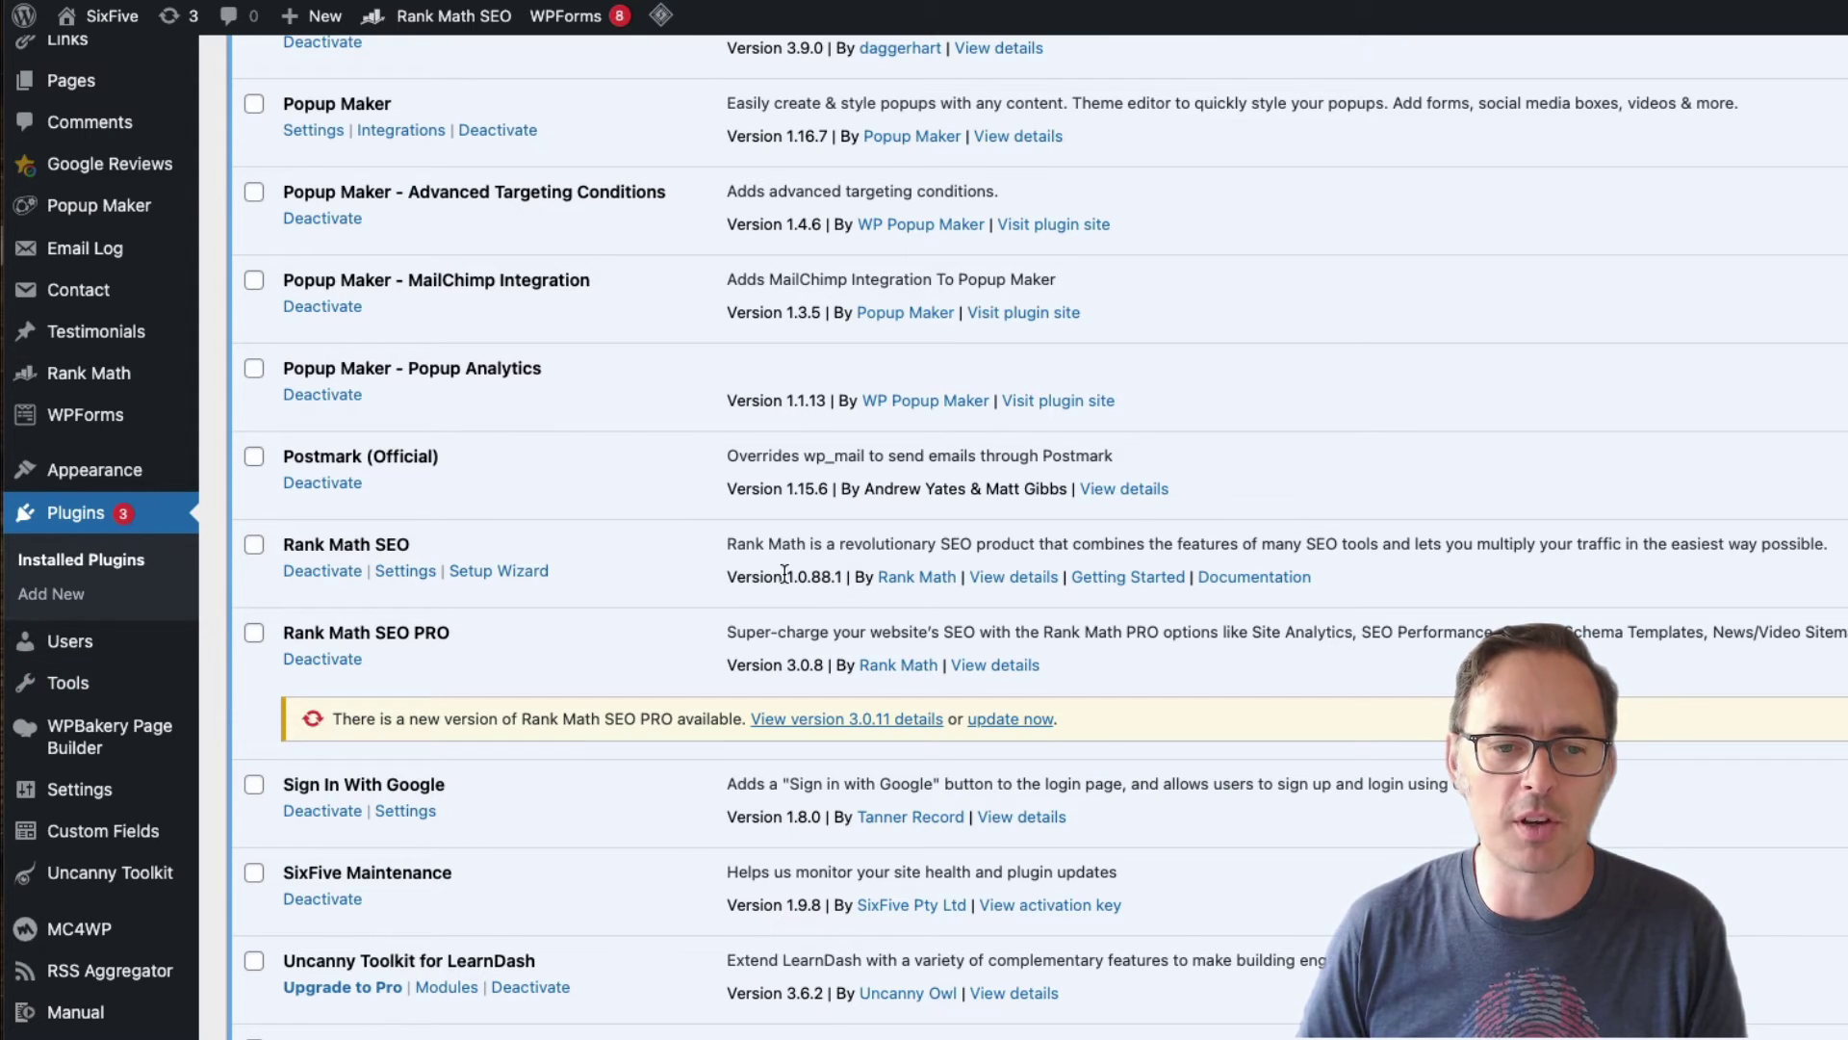
Check the installed Rank Math SEO PRO version 3.0.8 and update it to 3.0.11.
drag(836, 576, 792, 579)
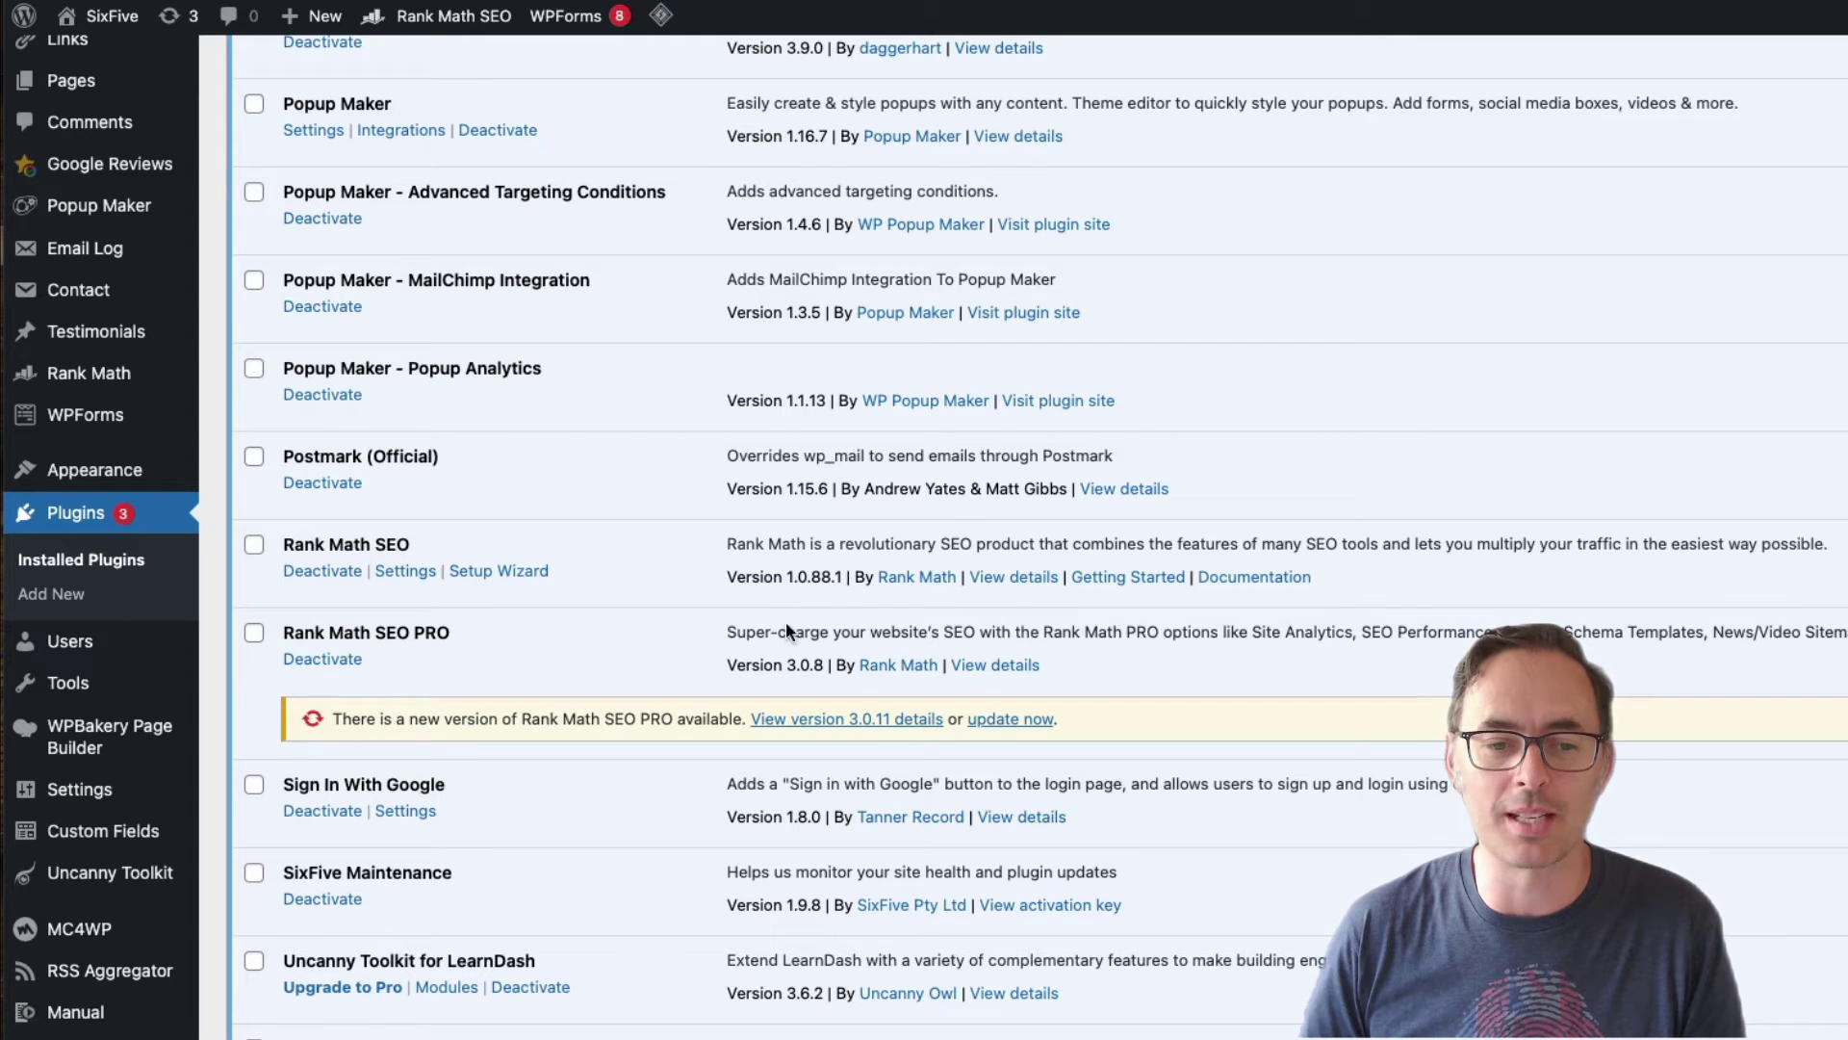
click(991, 719)
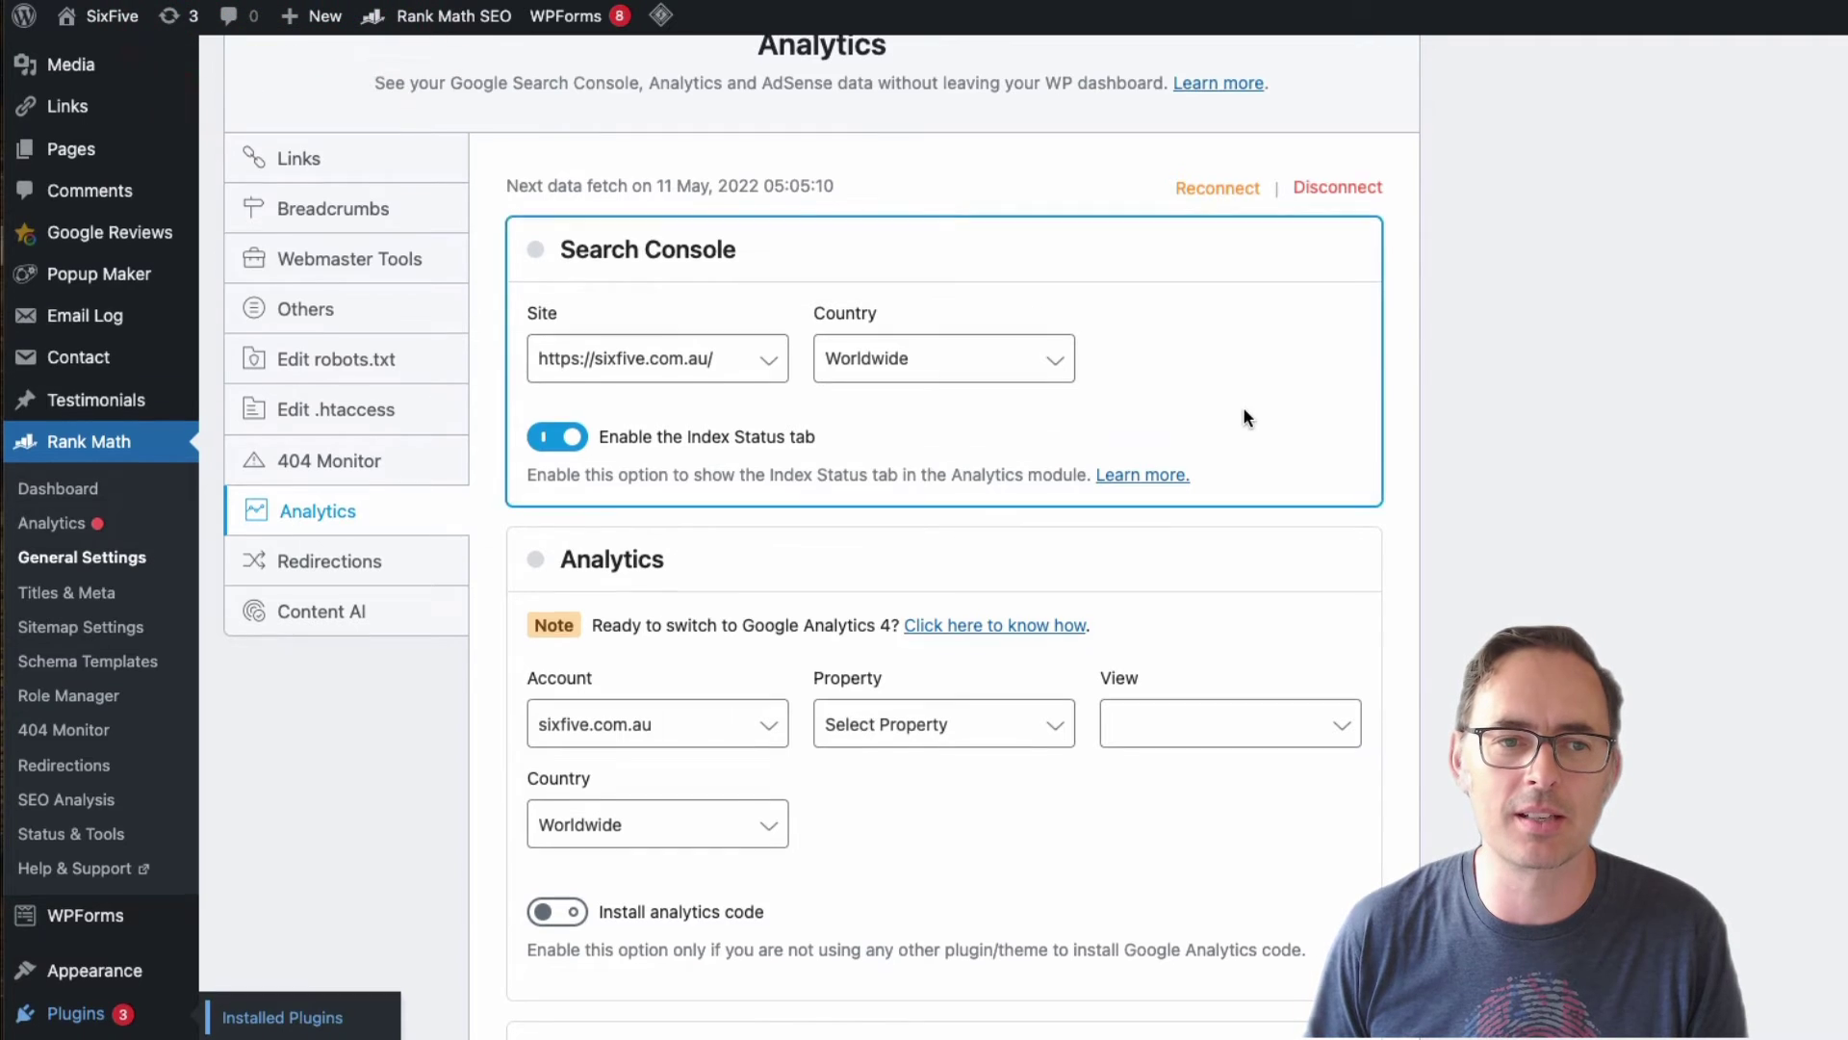
Go to Rank Math General Settings > Analytics and reconnect the Google account.
scroll(1244, 406, up, 3)
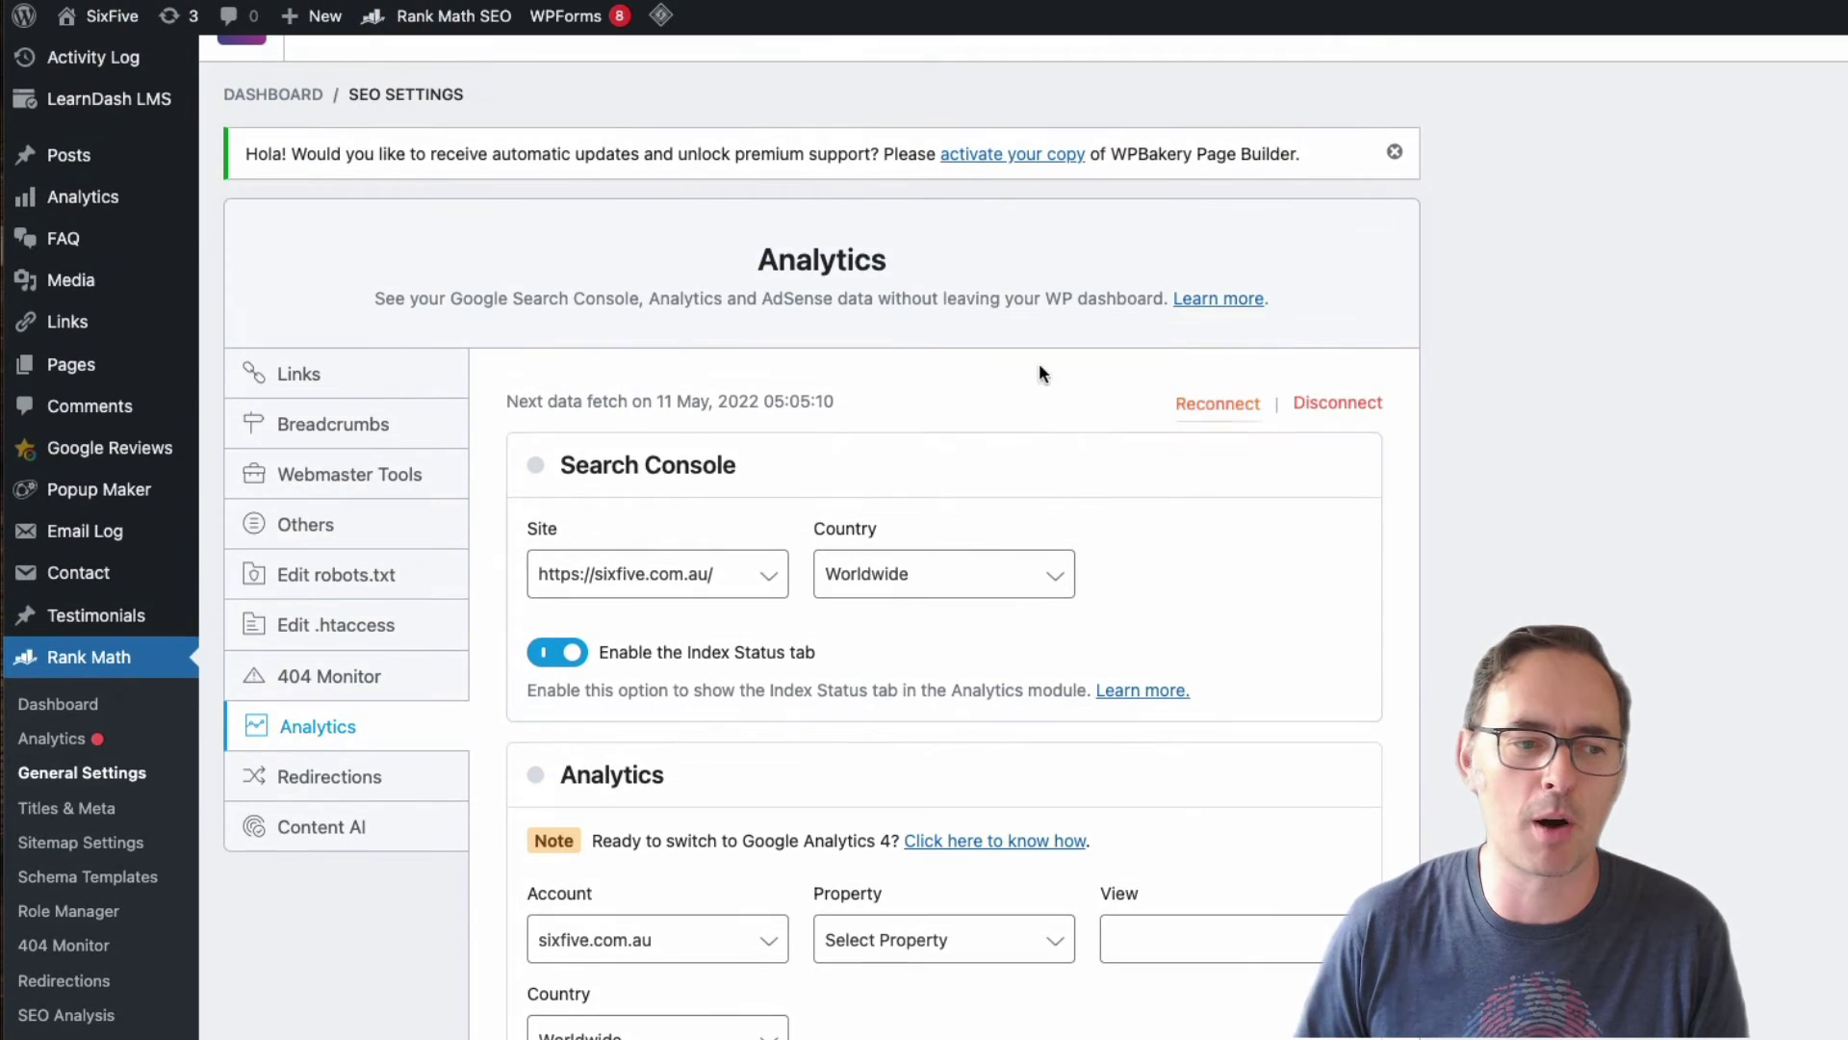
click(118, 776)
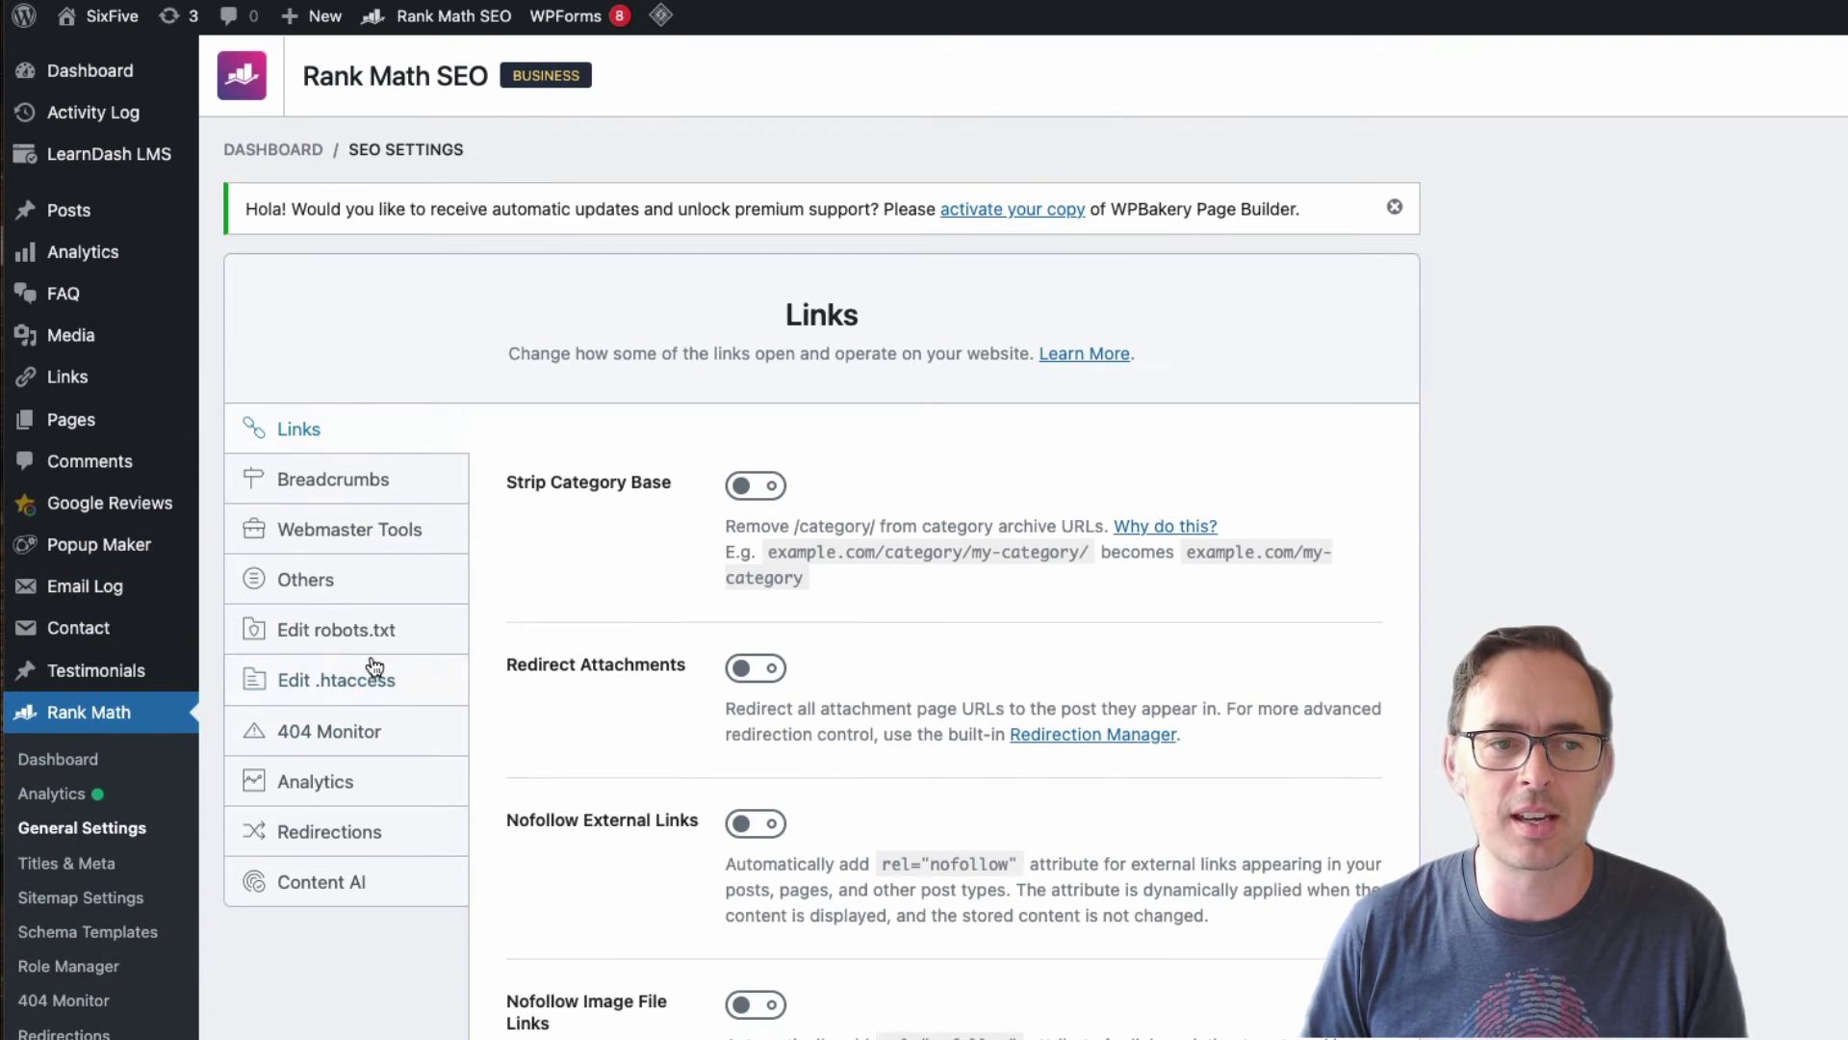
click(318, 782)
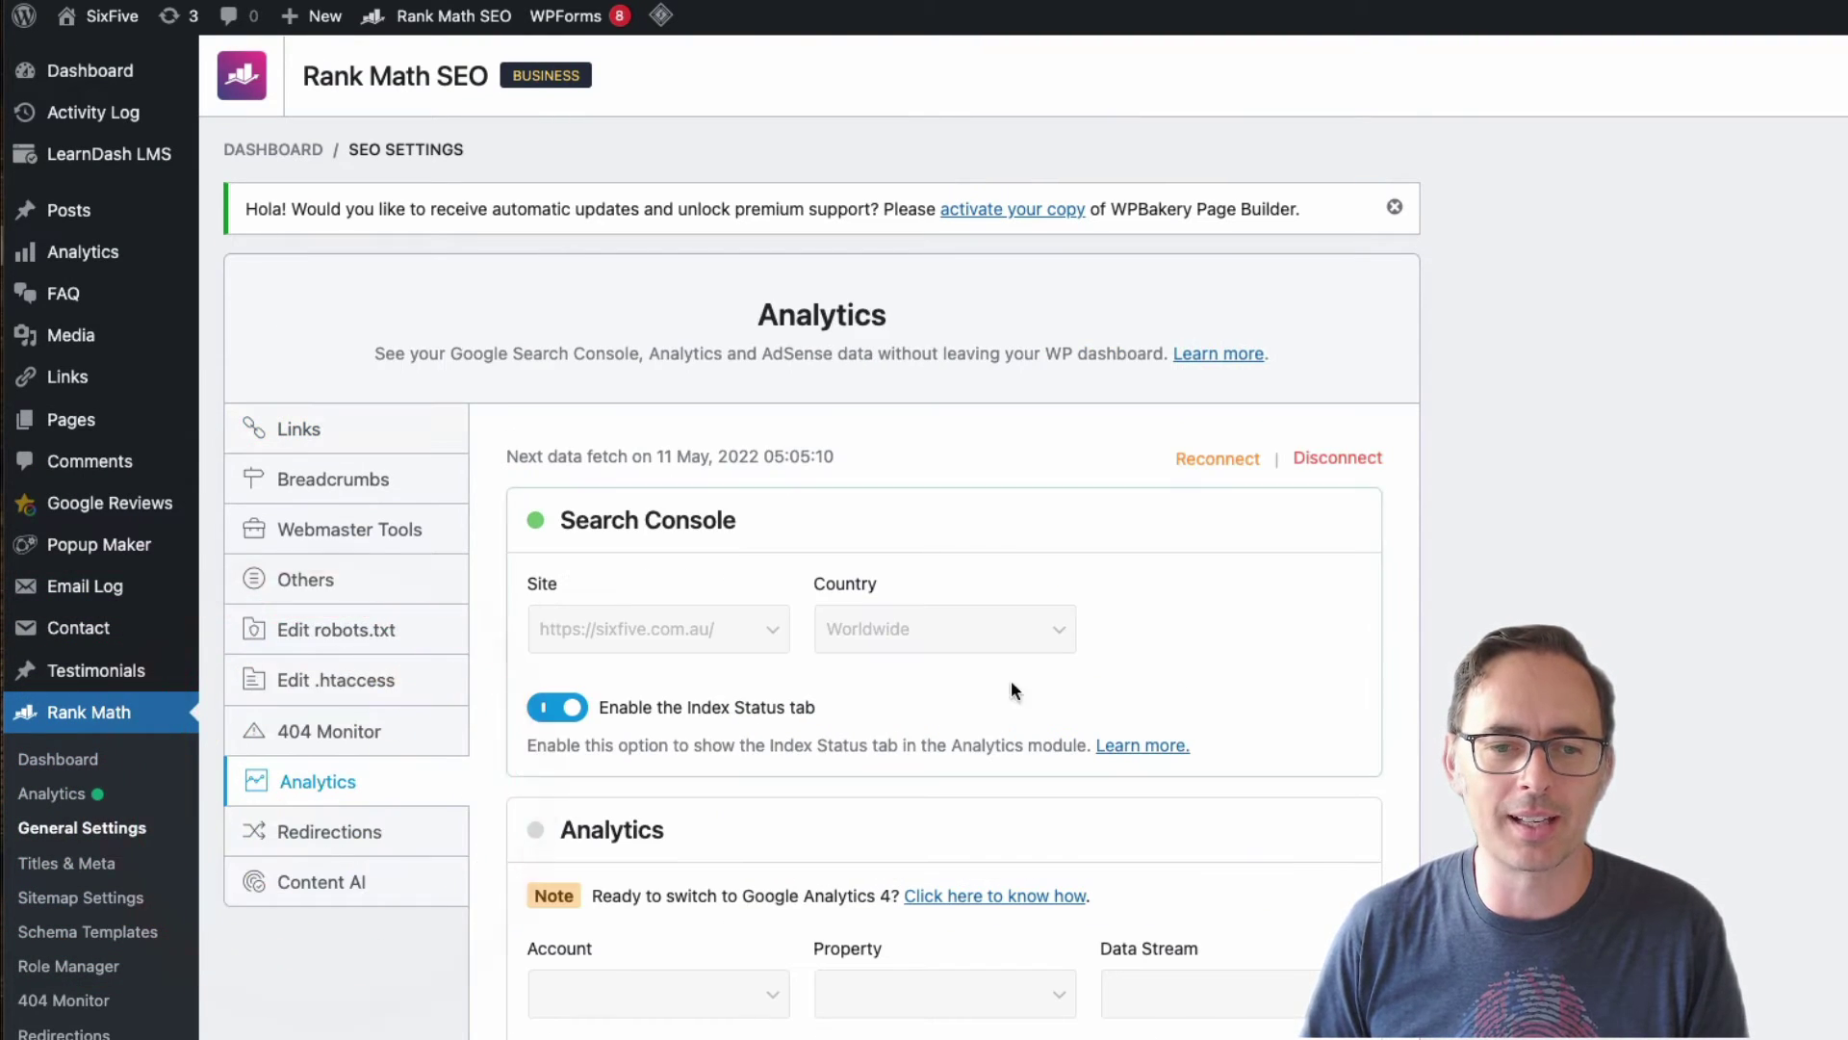
scroll(1168, 675, down, 5)
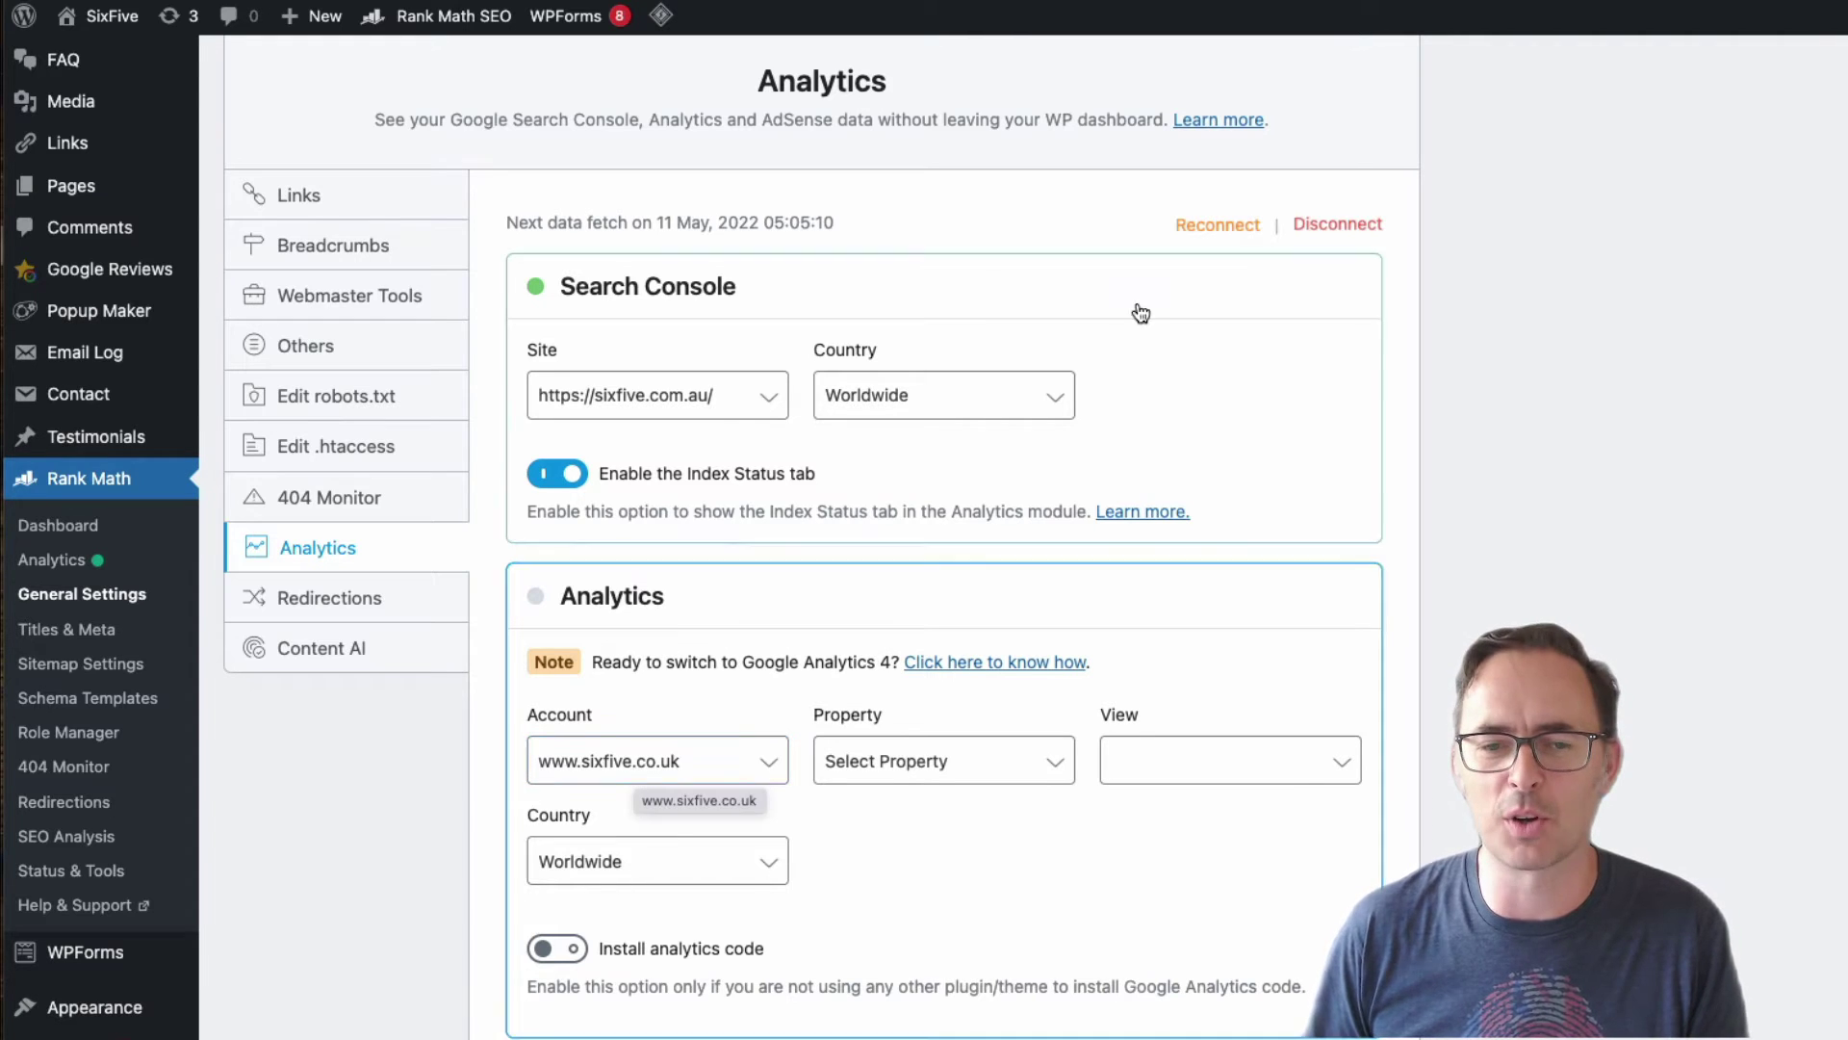
click(1201, 235)
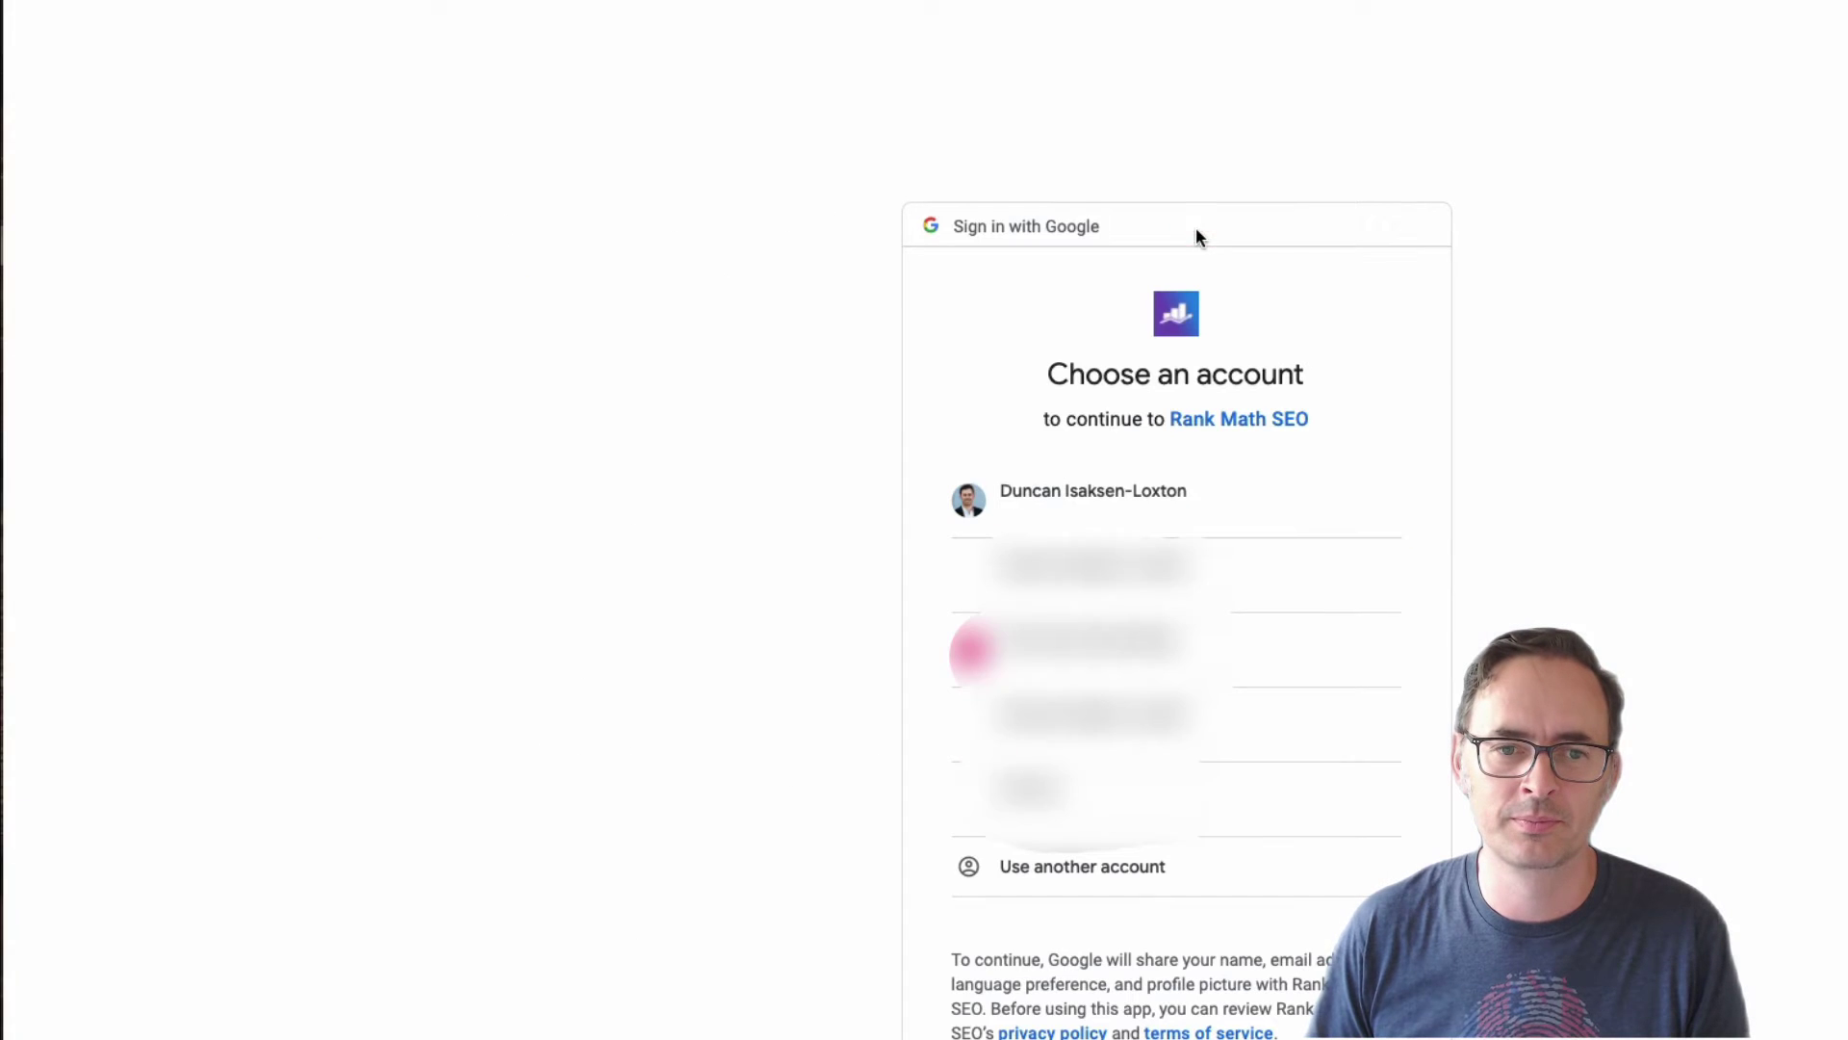
Sign in with the Google account and tick every Analytics, AdSense and Search Console permission.
click(1048, 500)
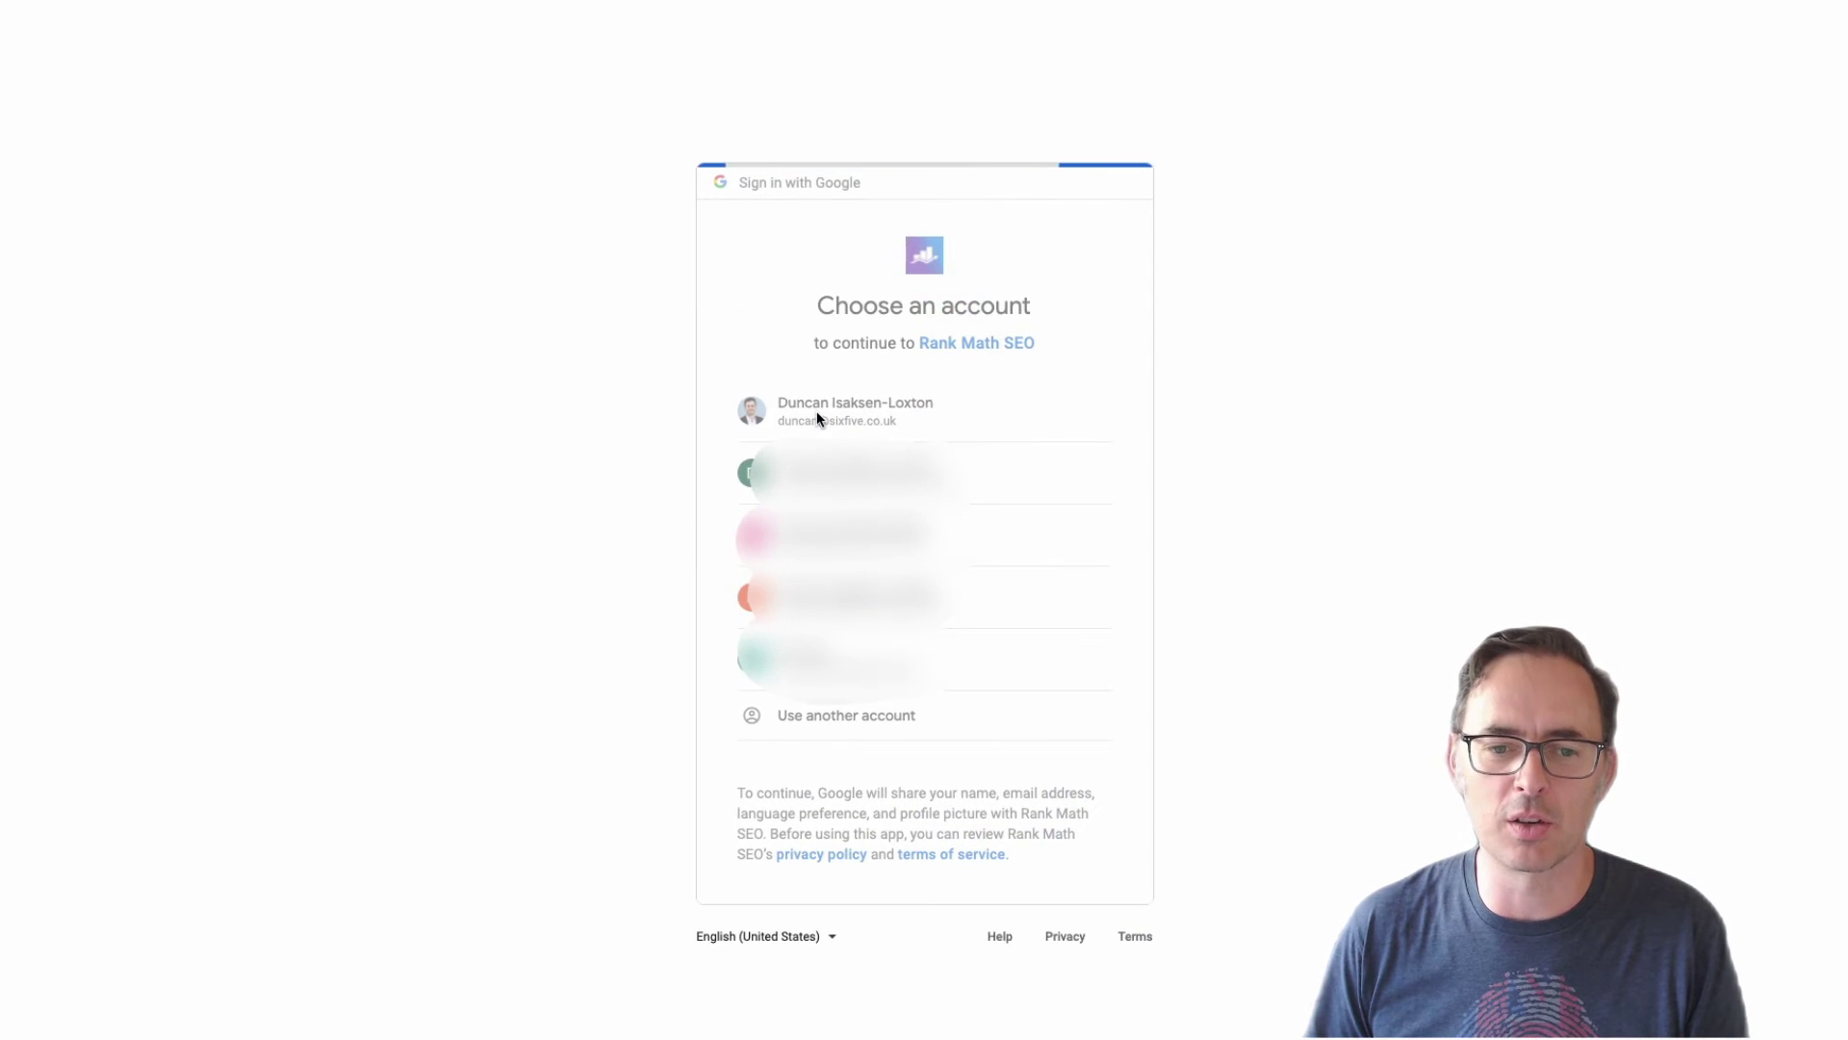
click(1092, 589)
click(1091, 668)
click(1092, 744)
click(1092, 811)
click(1092, 878)
click(1092, 957)
scroll(1226, 776, down, 2)
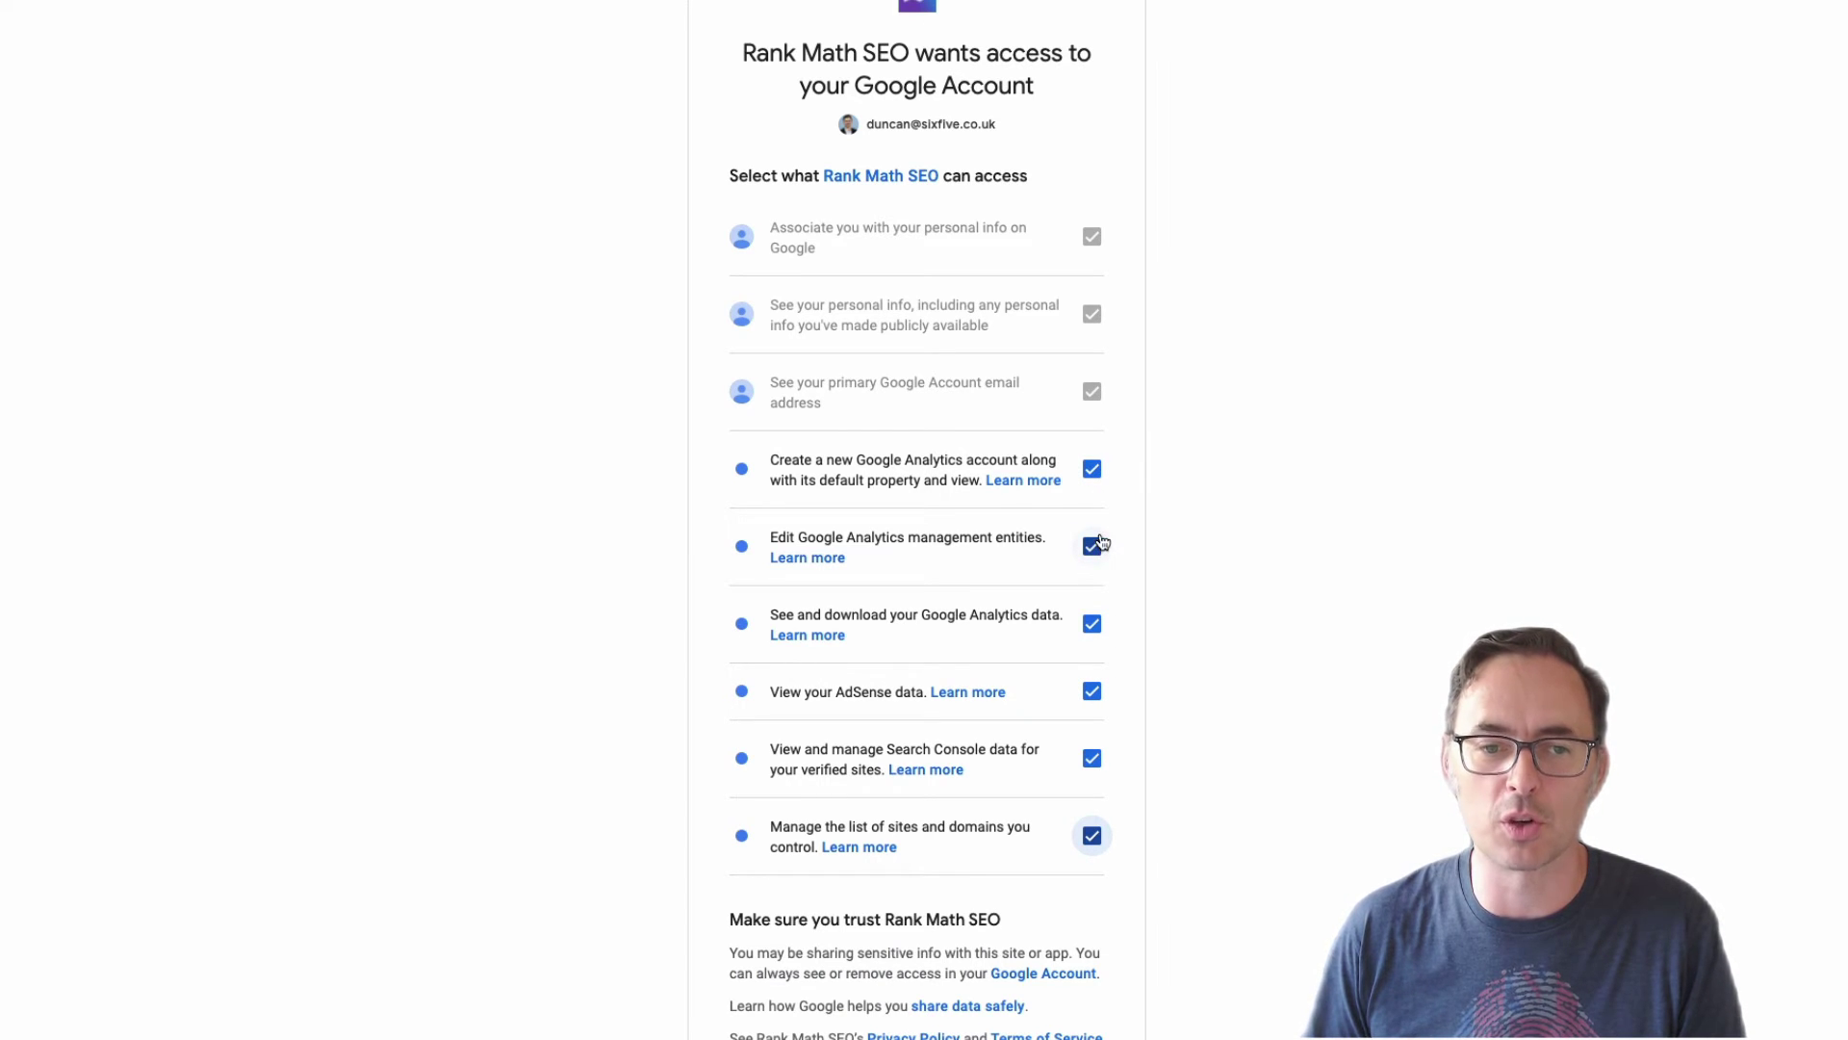
Untick and re-tick Analytics account creation and AdSense access so all permissions stay granted.
click(1092, 471)
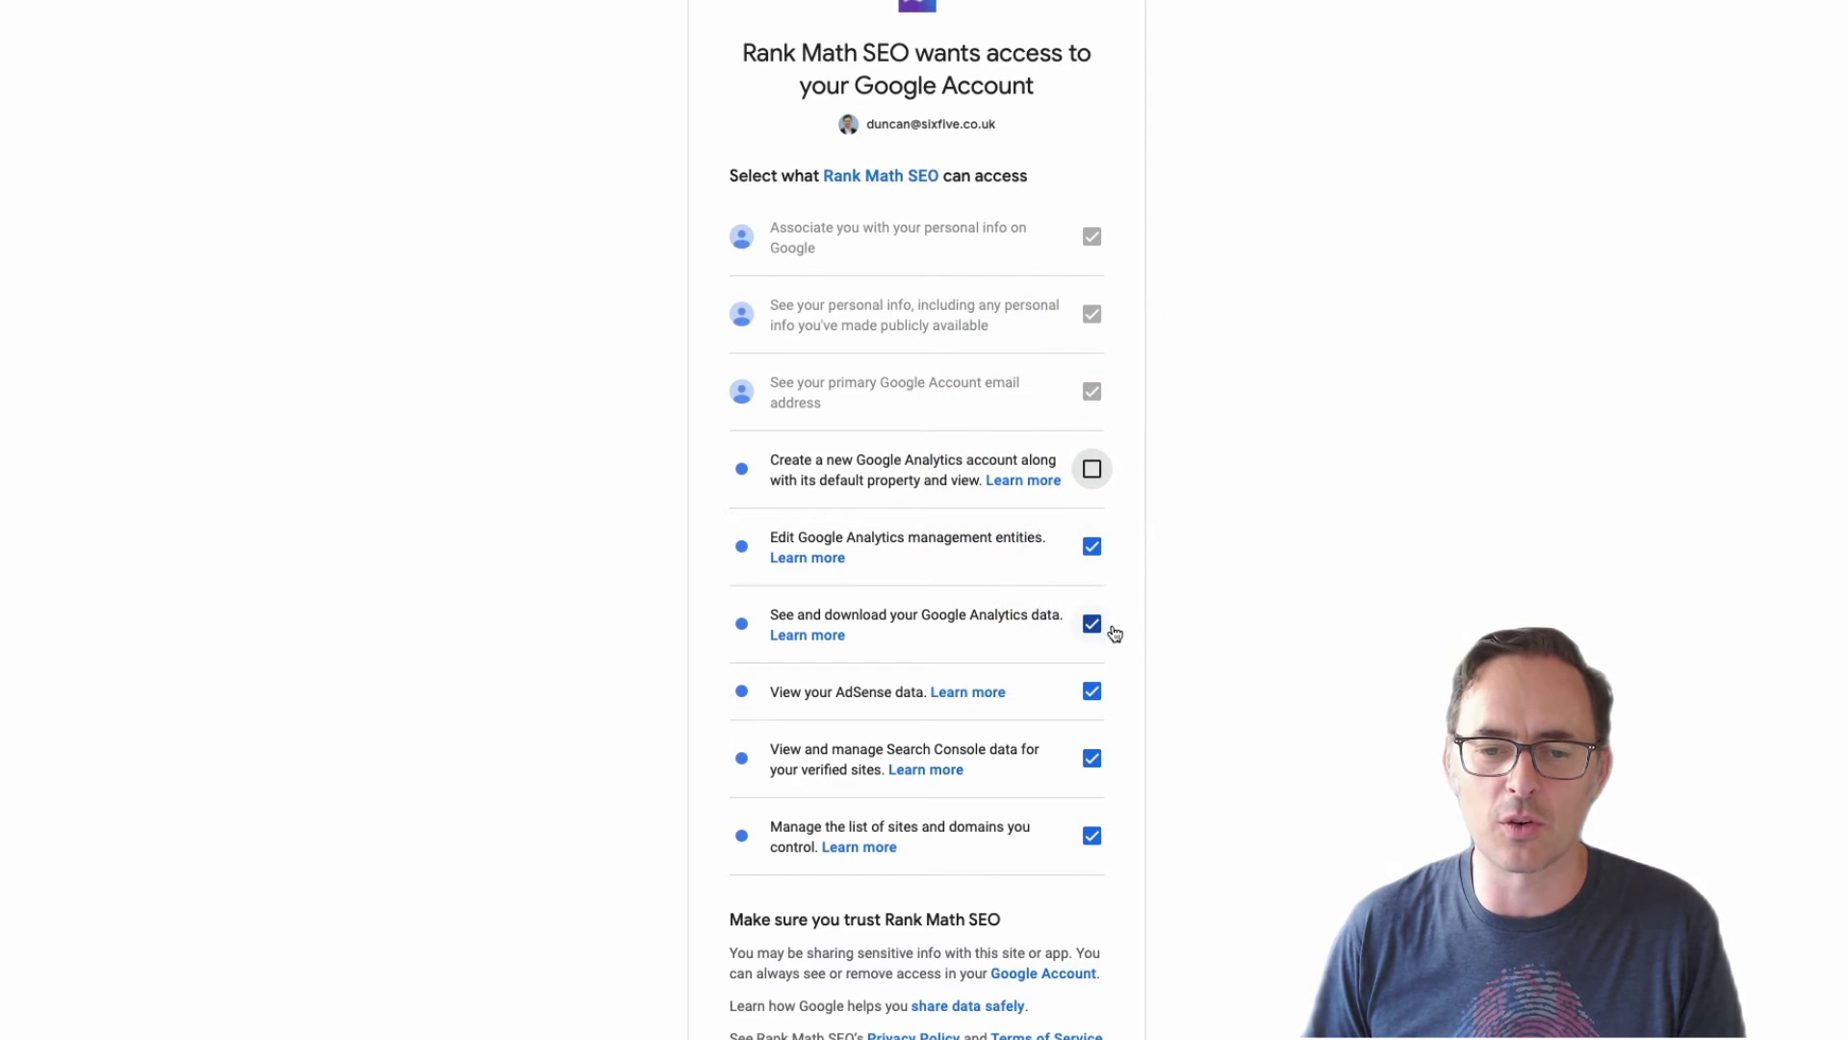
click(1092, 692)
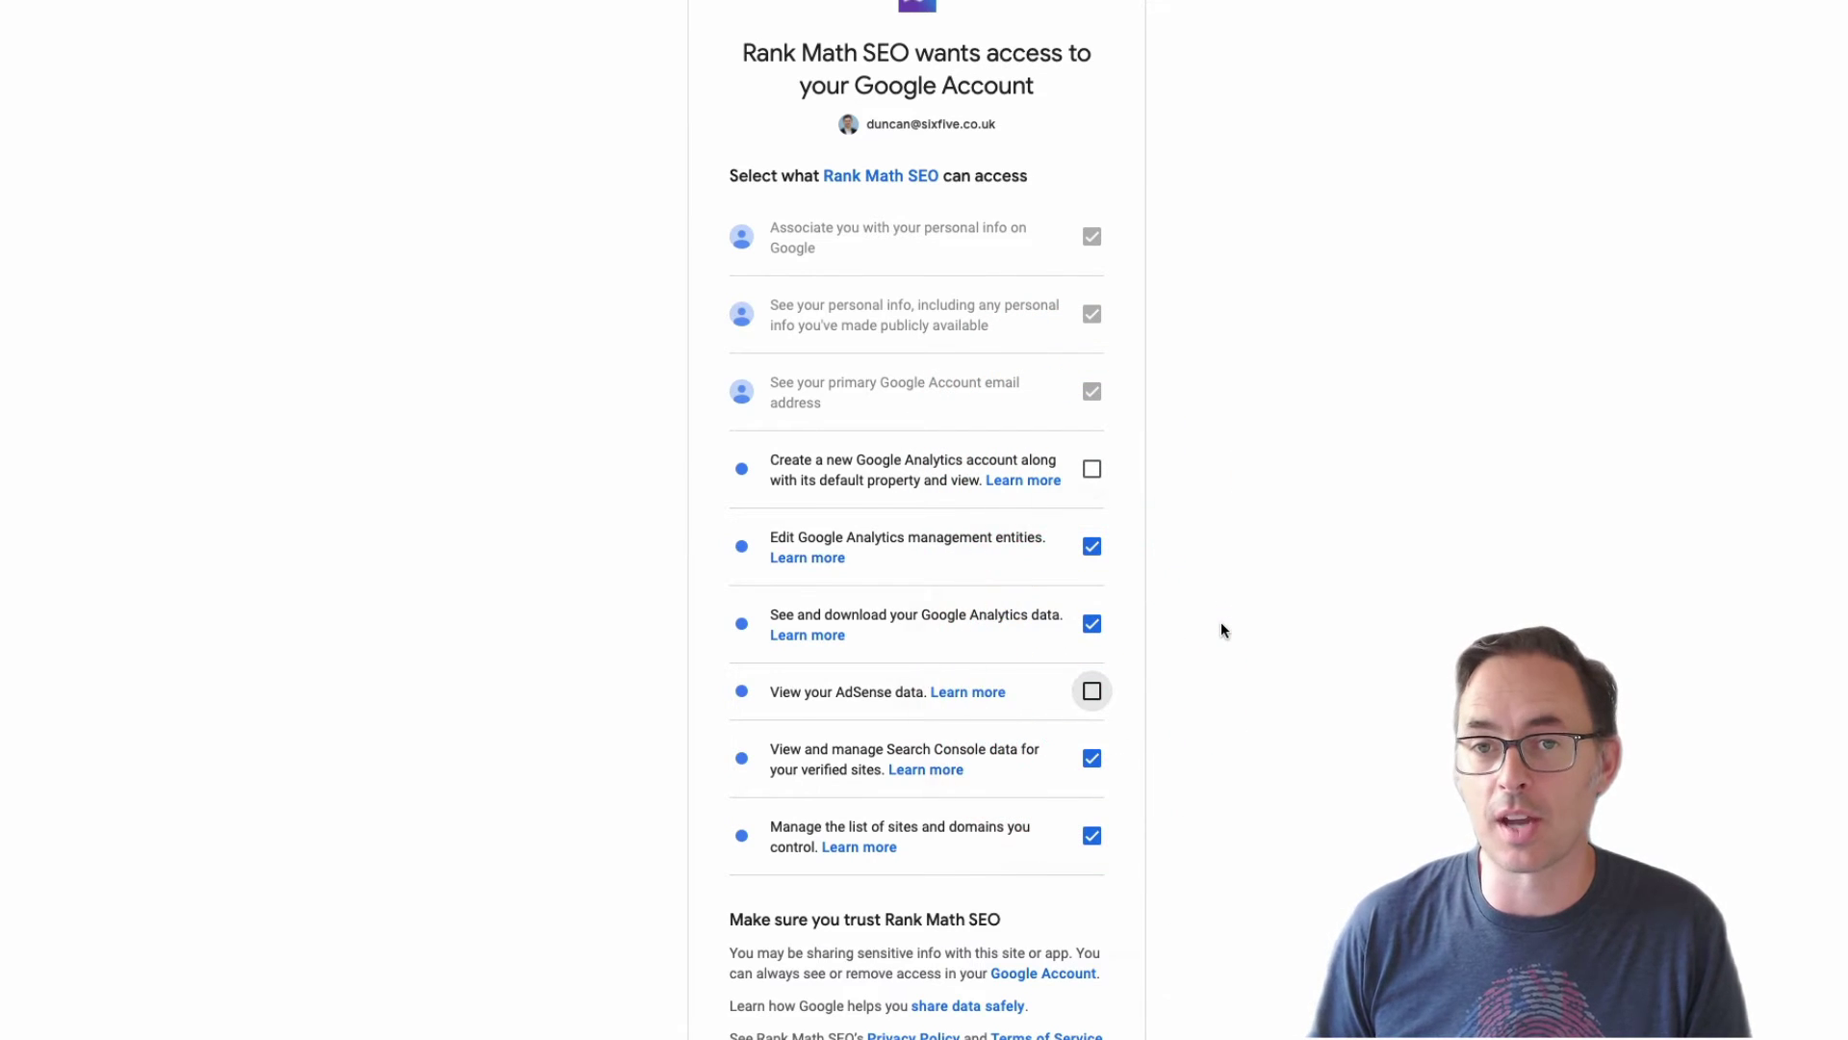
scroll(1221, 626, down, 1)
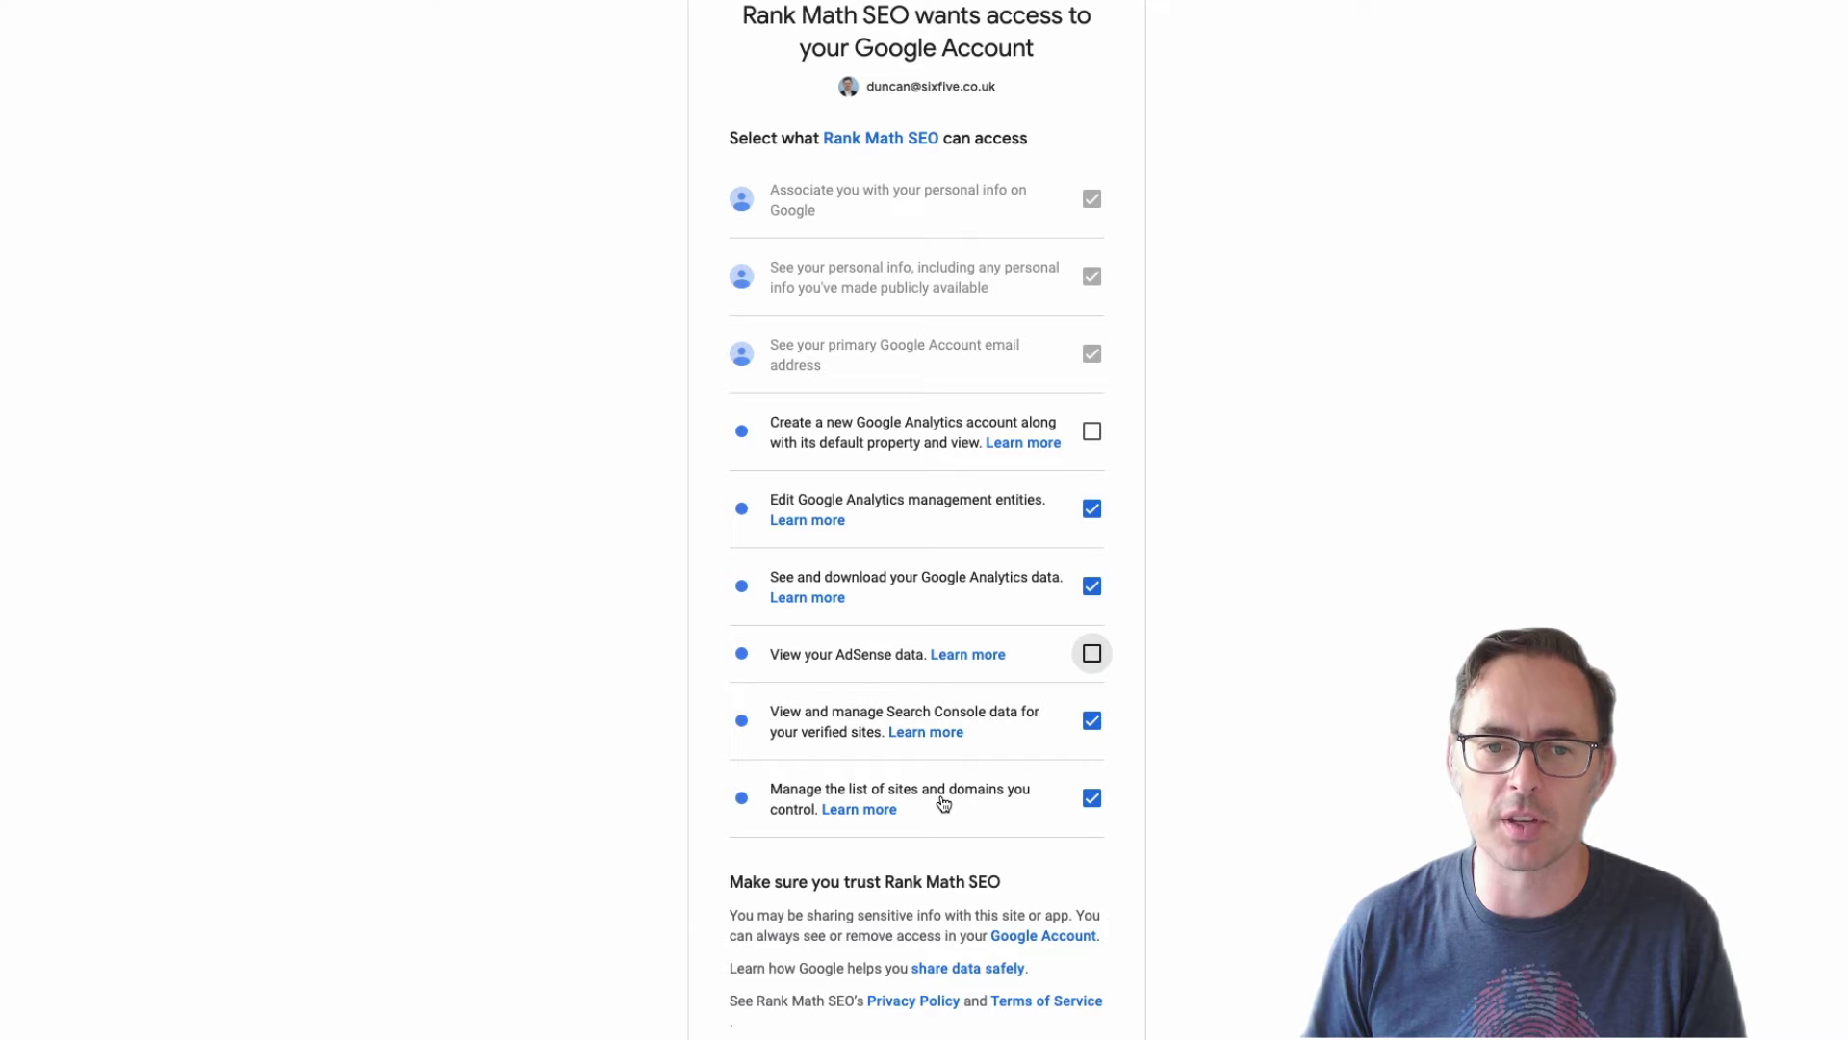
click(1092, 430)
click(1092, 653)
scroll(1097, 949, down, 2)
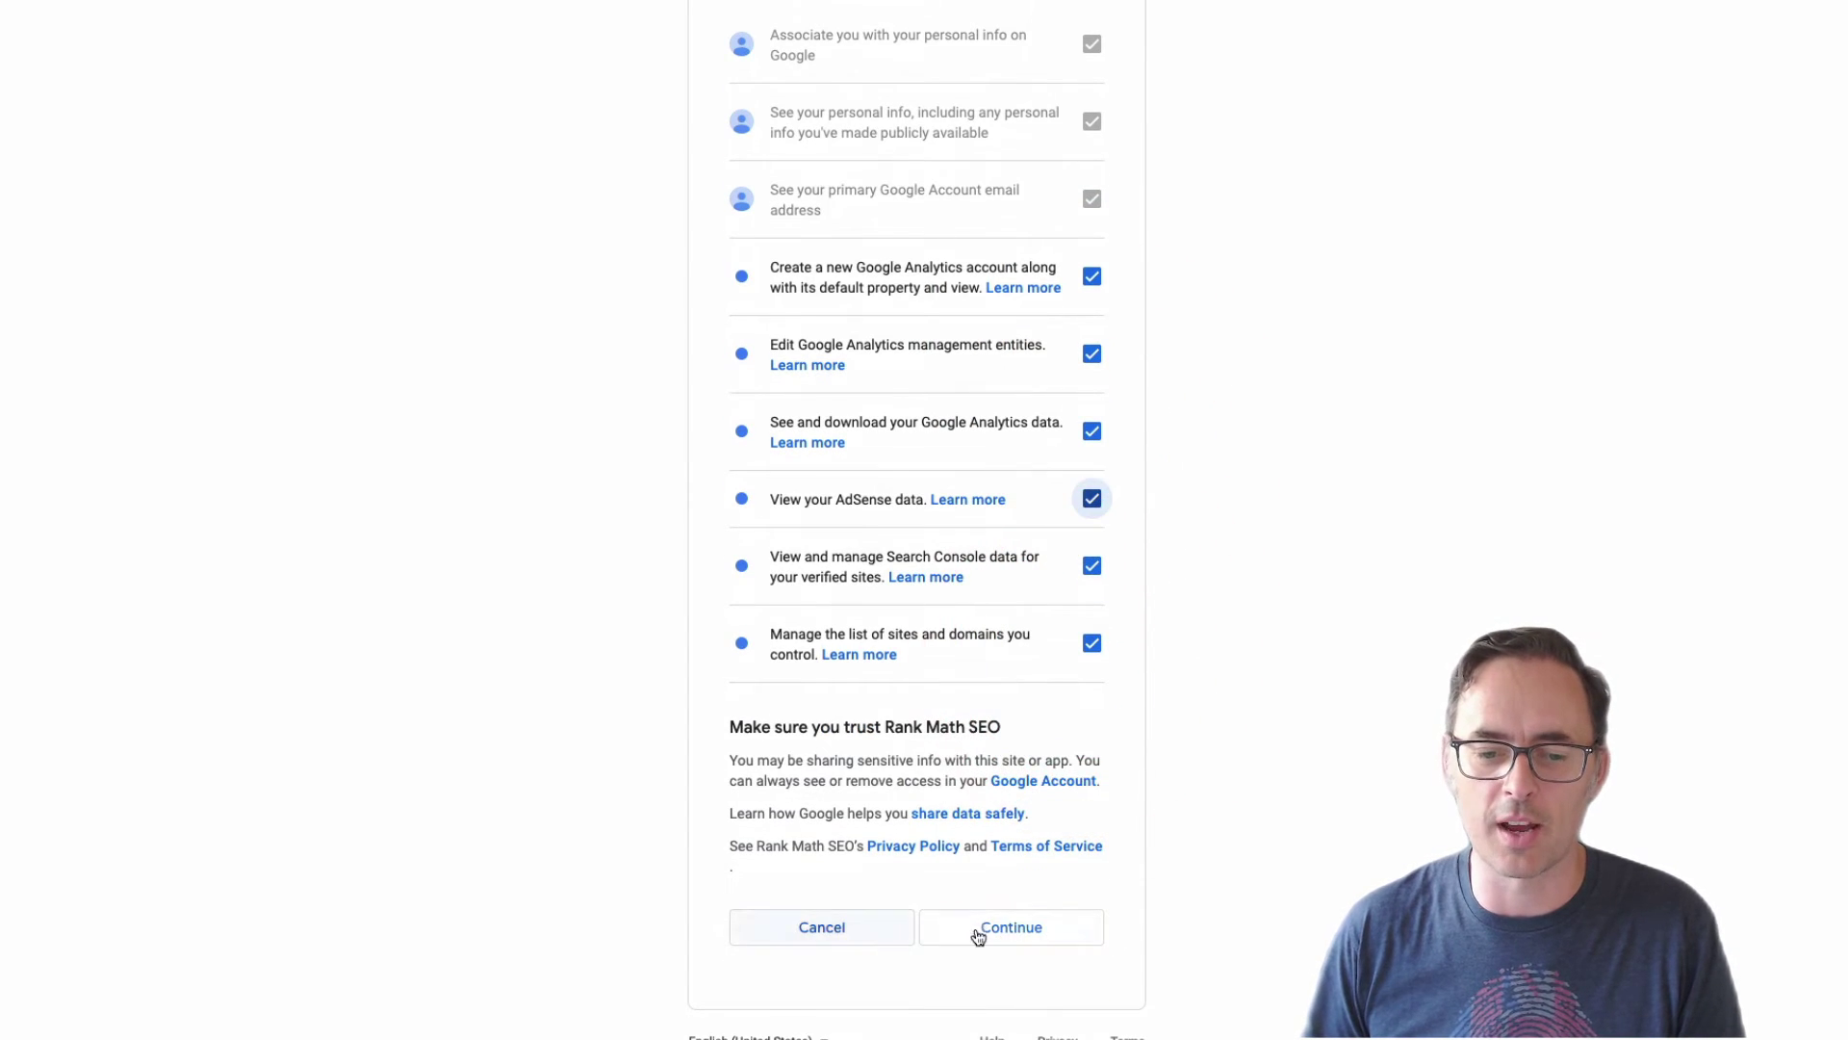
Approve Rank Math's access and set the Search Console country to Australia.
click(1009, 928)
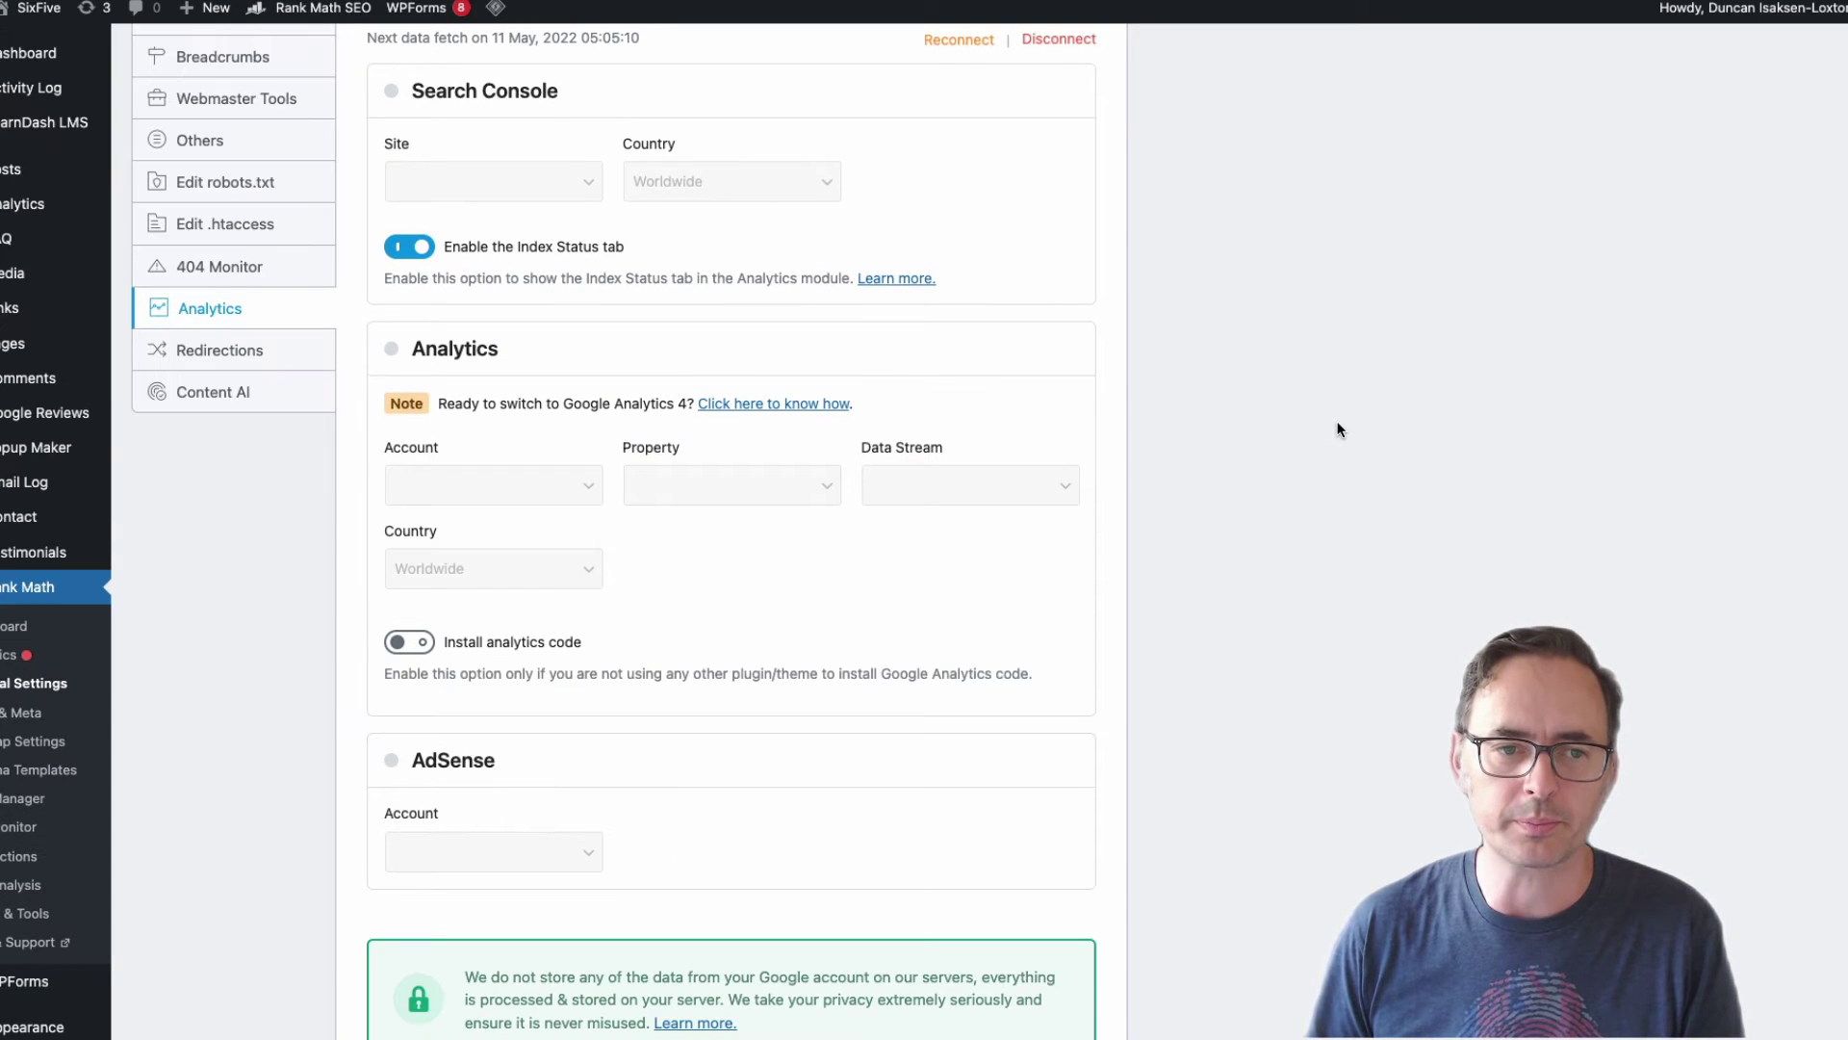
scroll(1340, 429, up, 1)
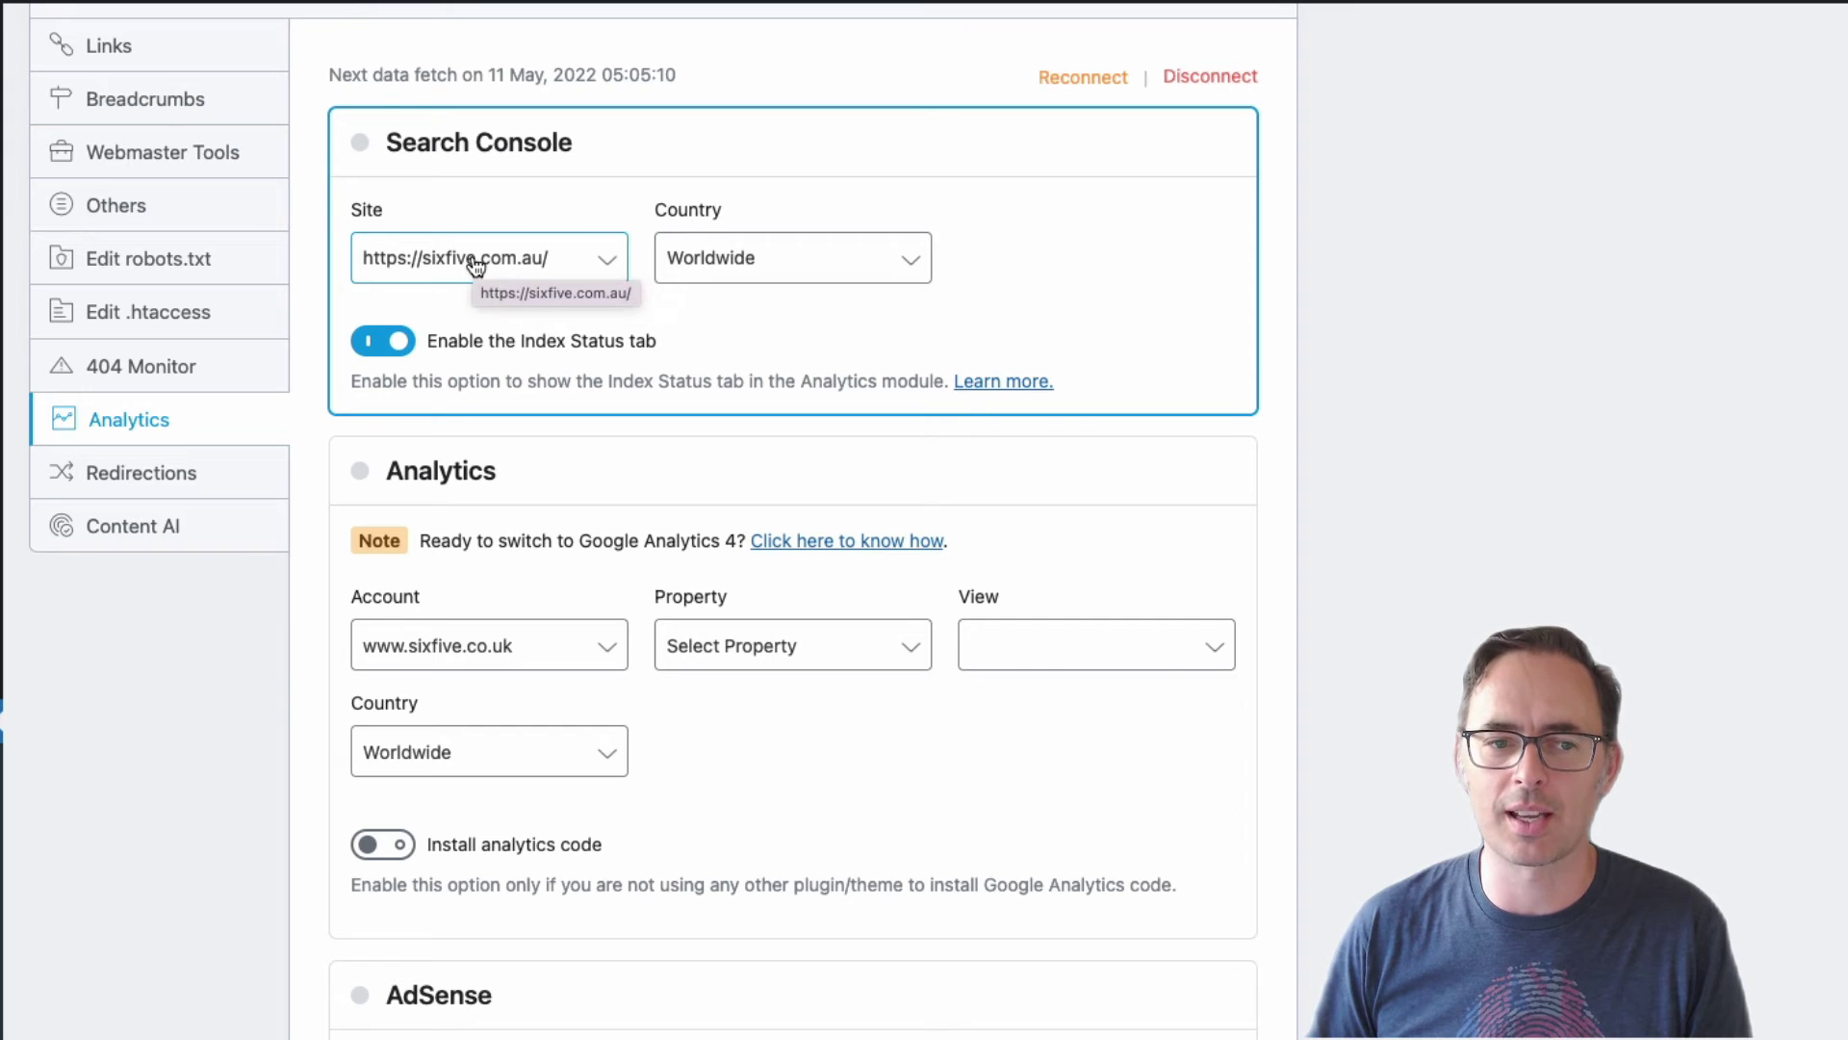
click(679, 258)
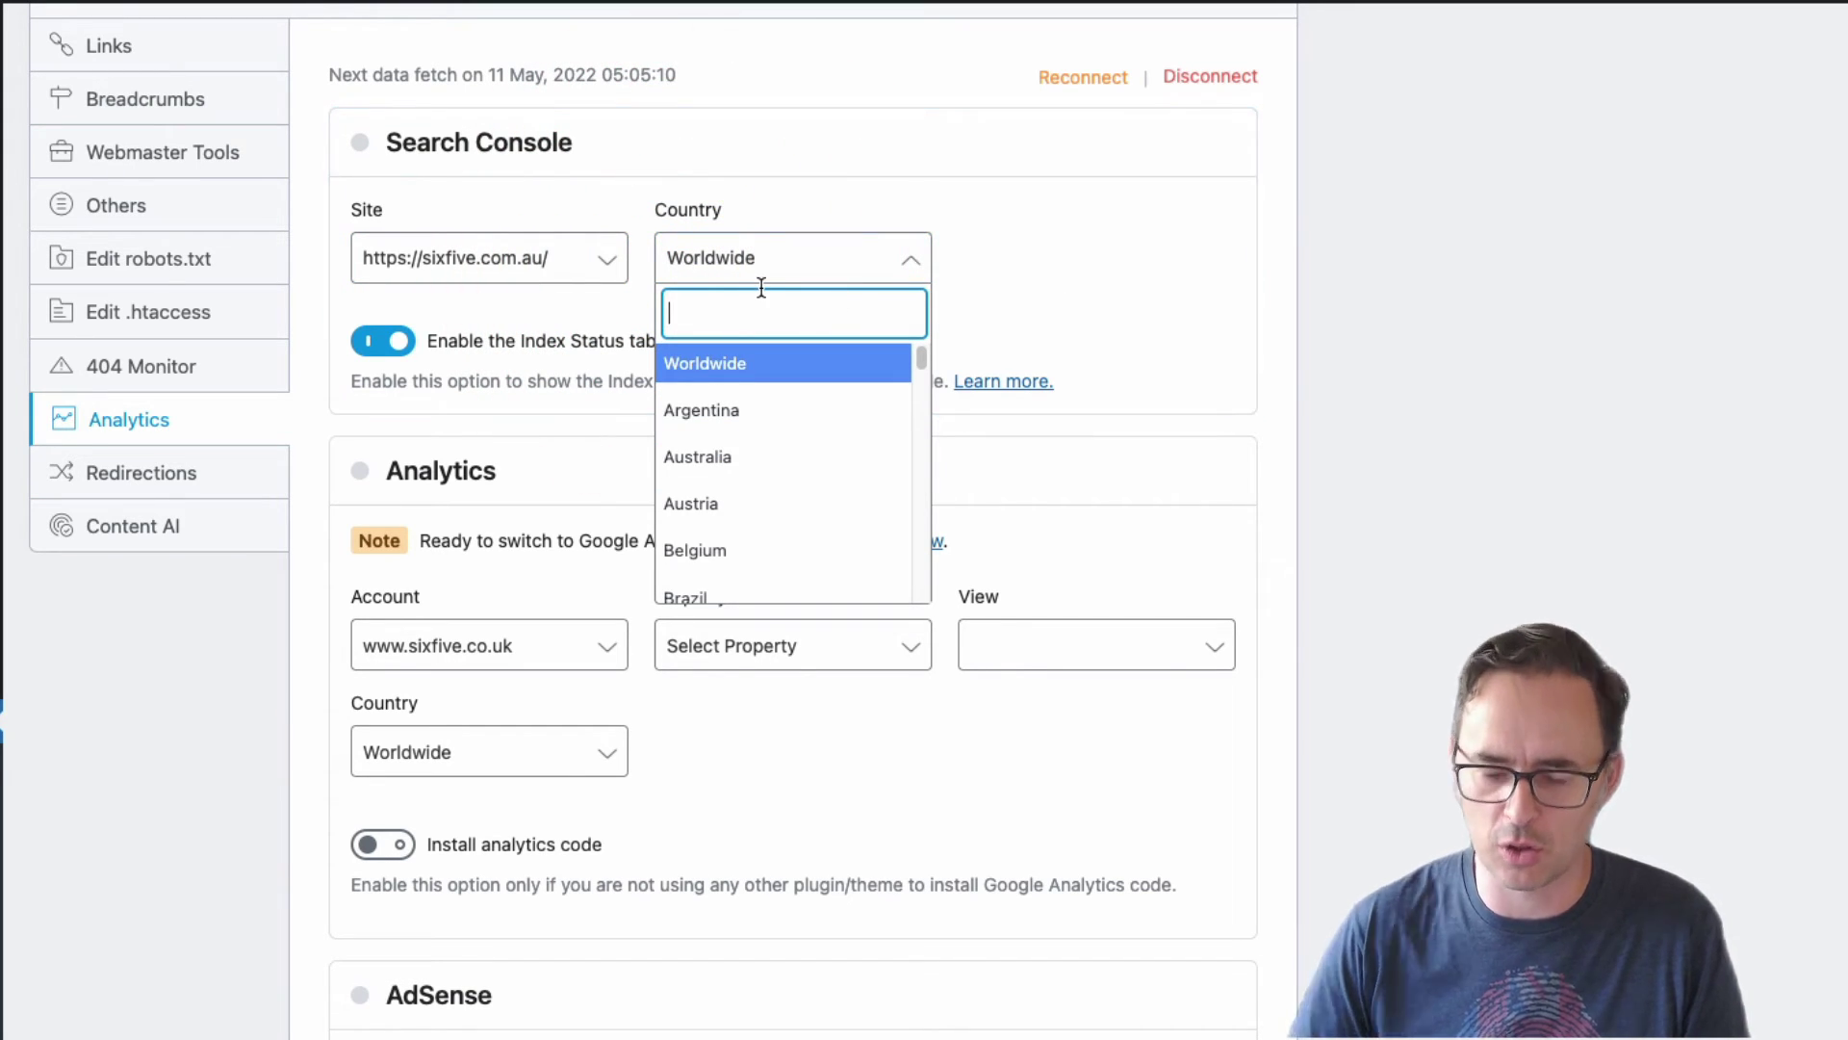
click(695, 457)
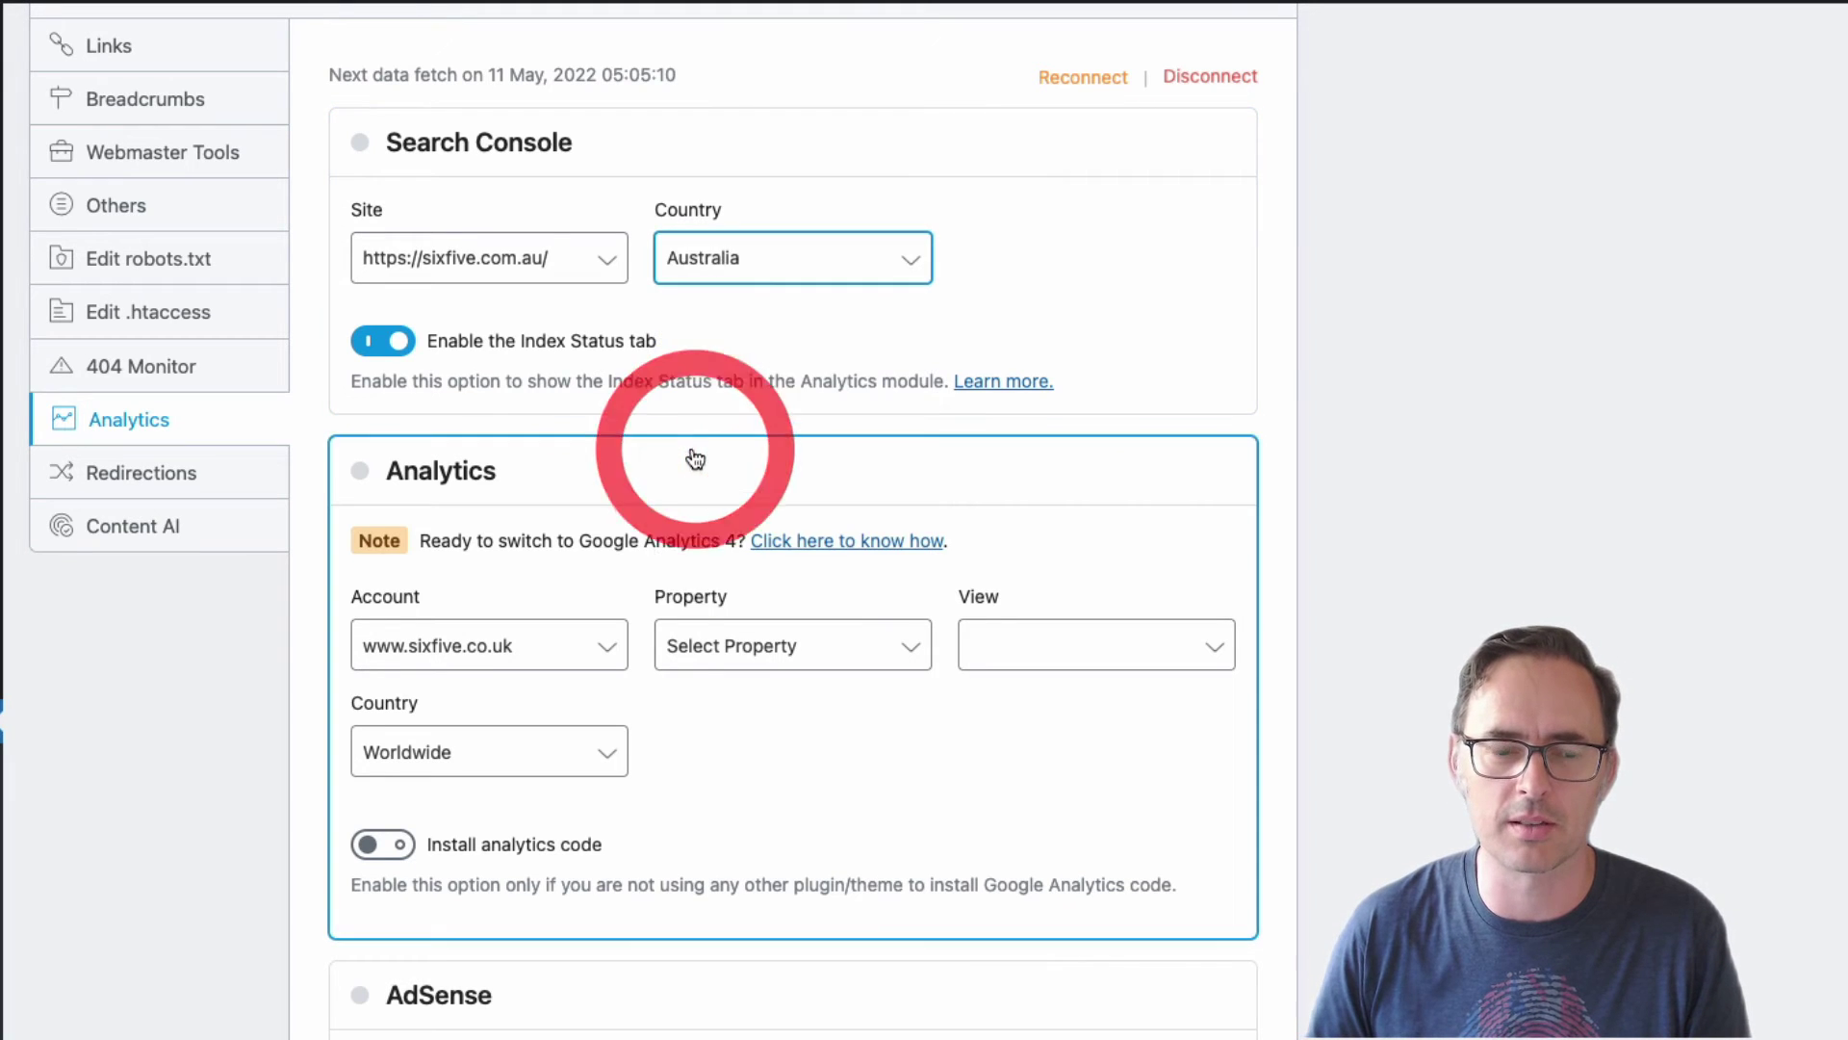
Search 'six' to select the sixfive.com.au Analytics account, then list its properties.
click(462, 647)
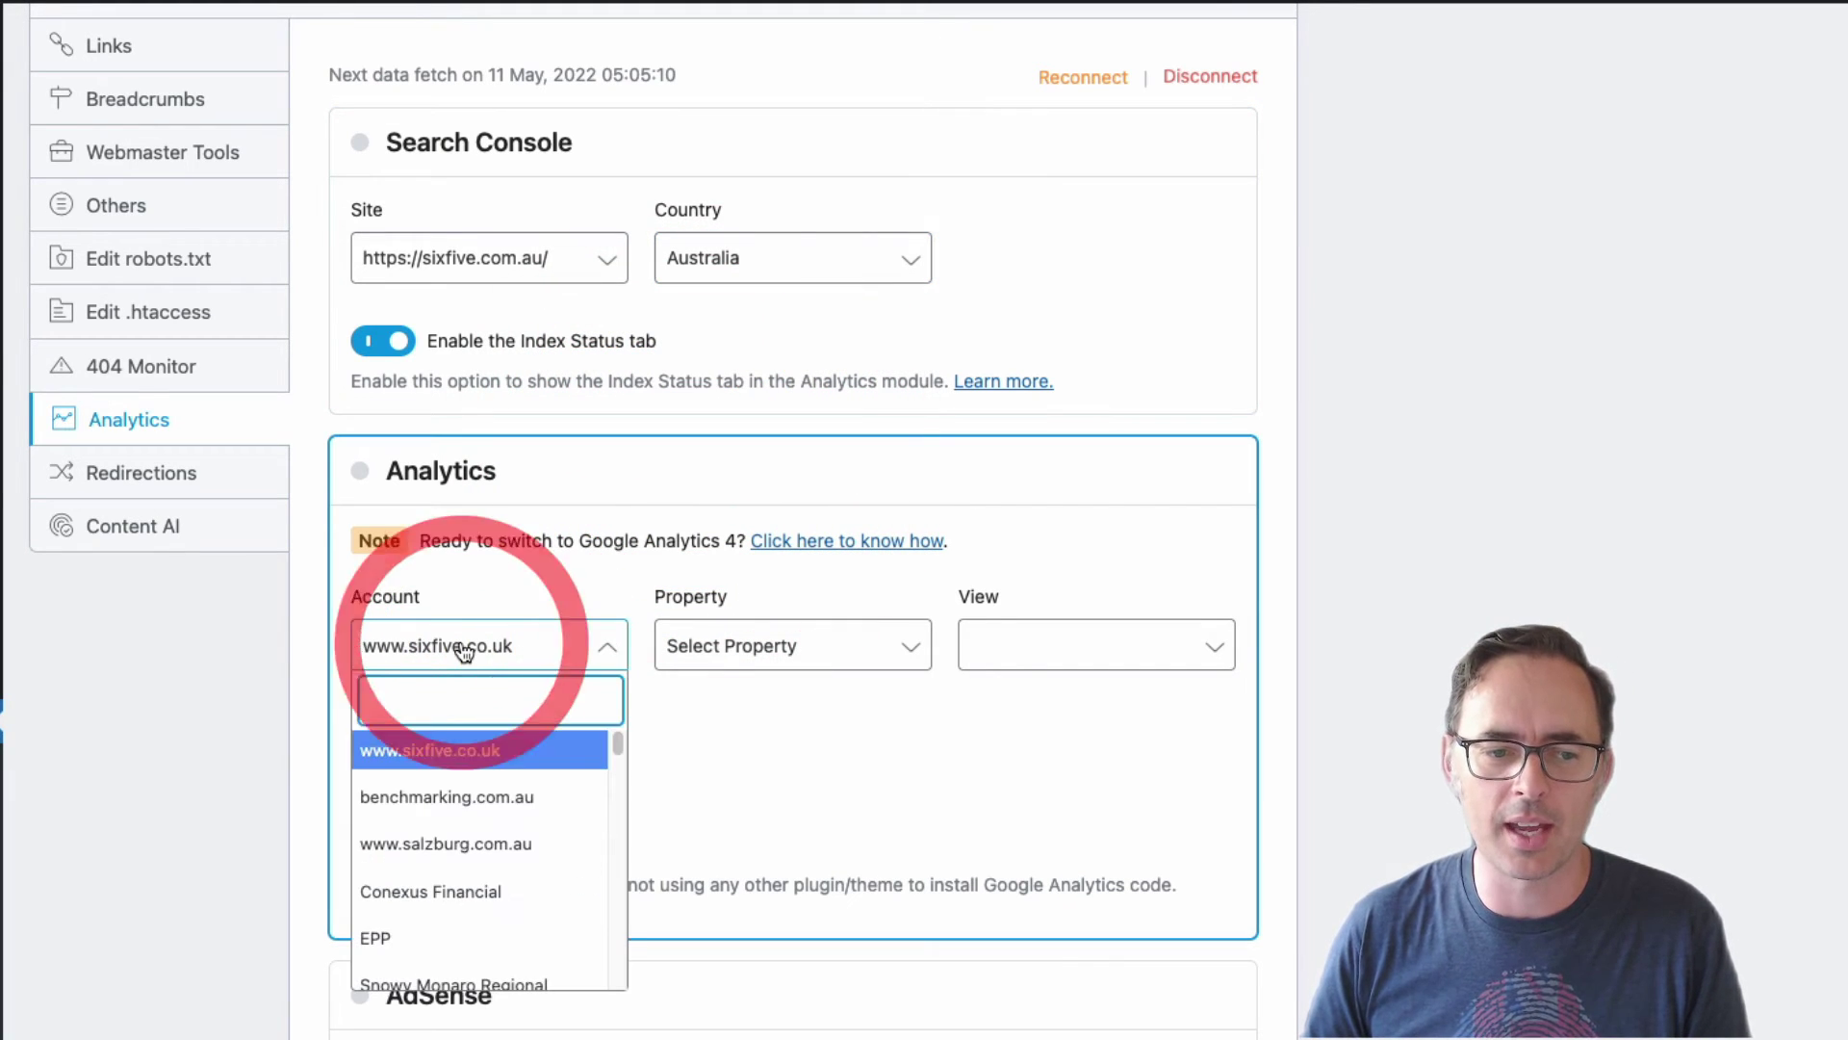
text(sixfi)
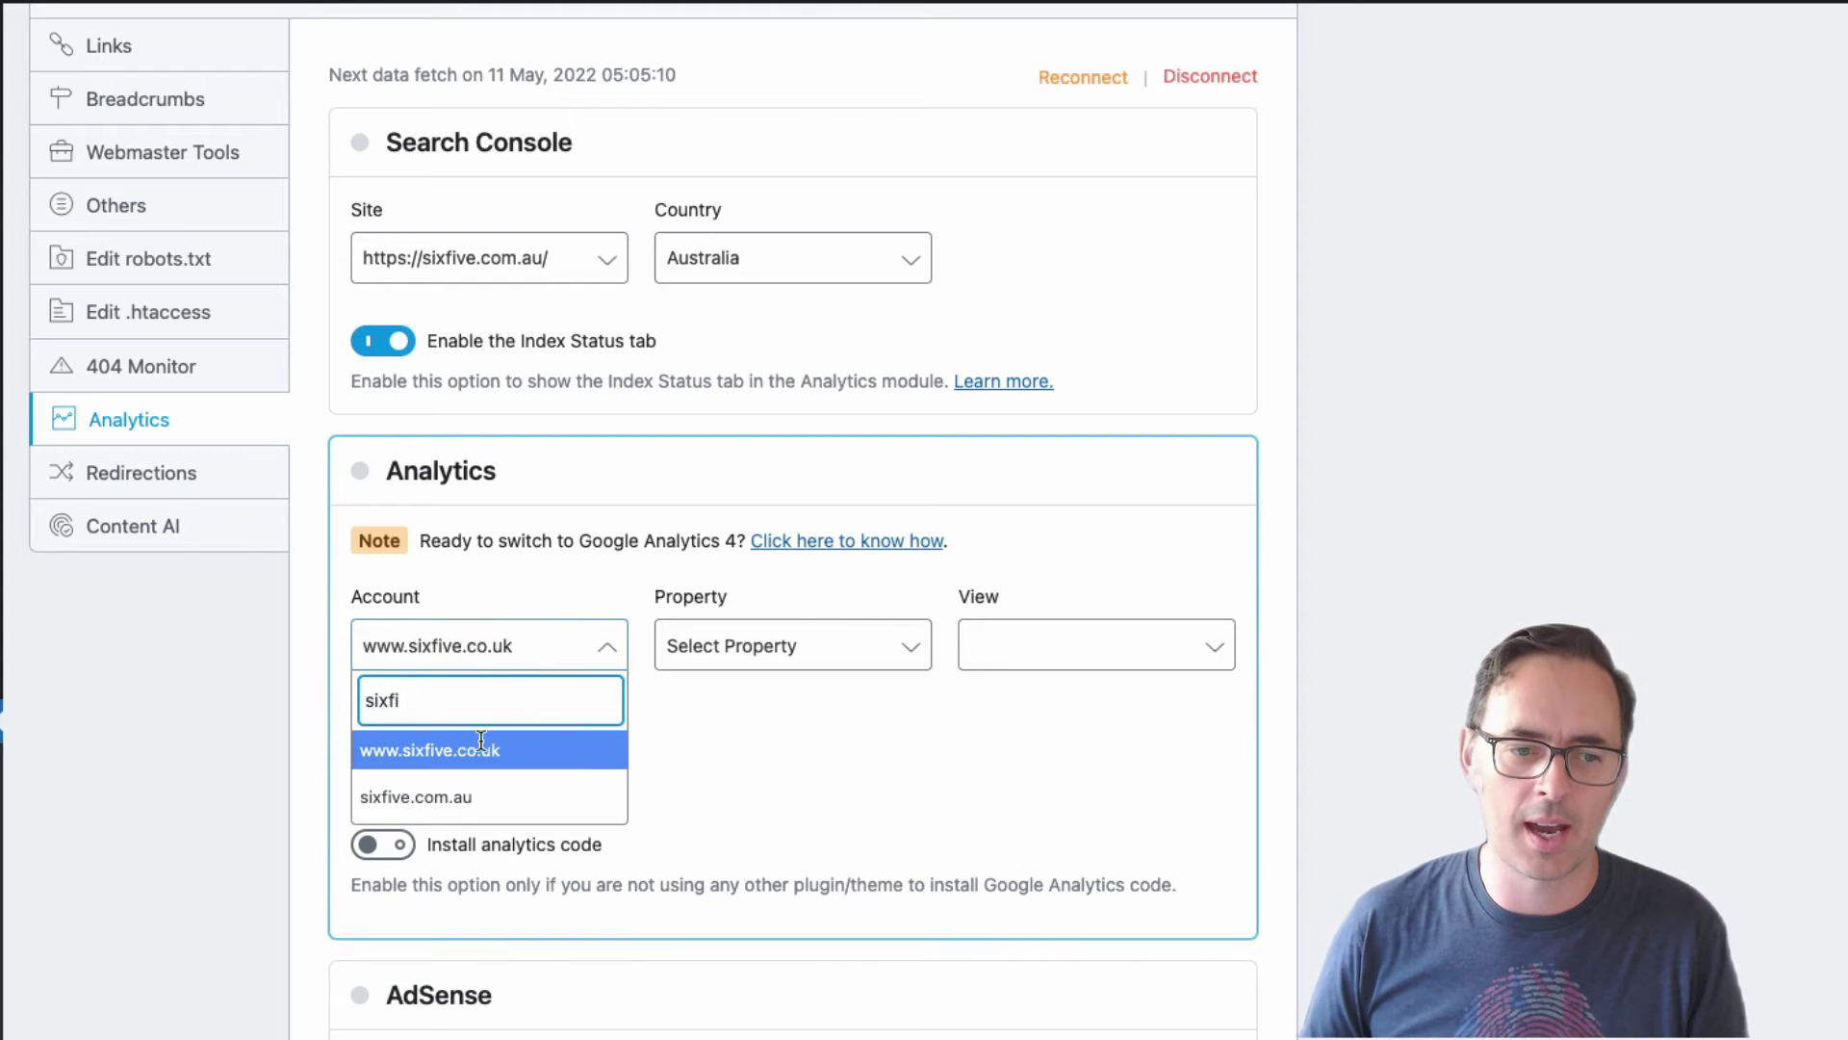
click(404, 799)
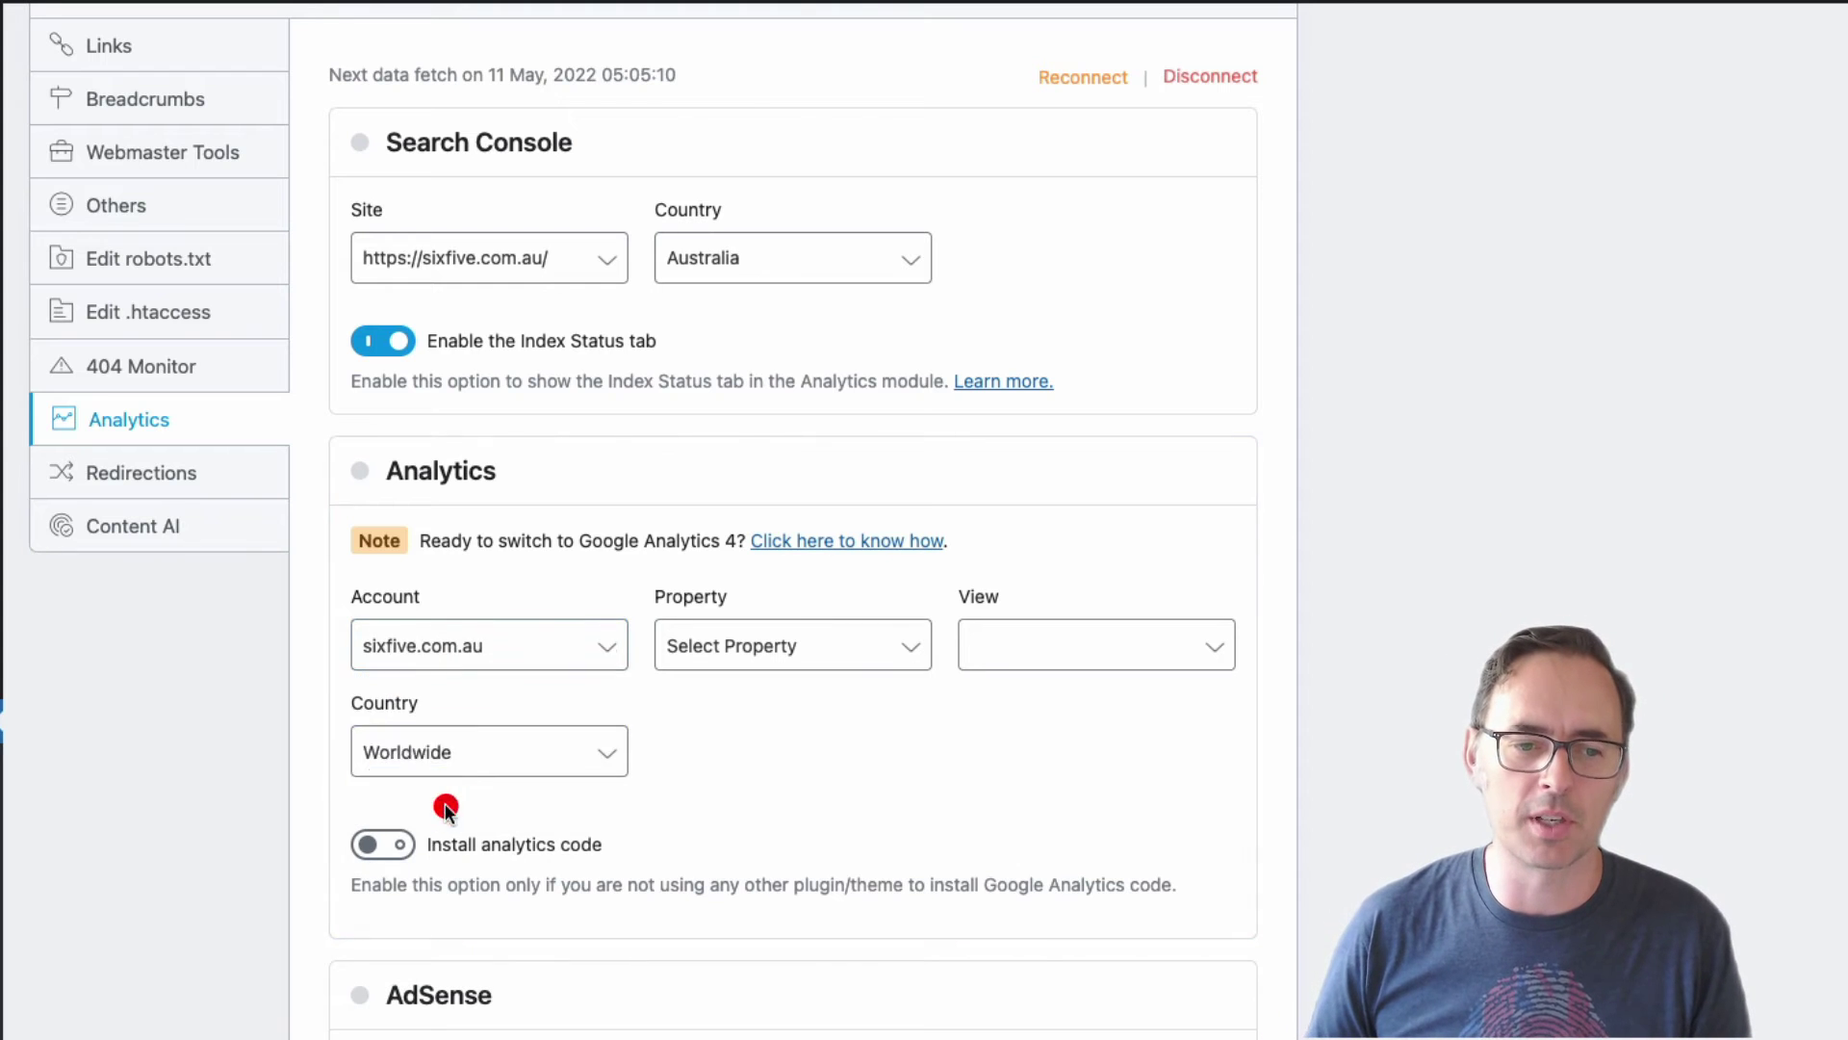
click(811, 656)
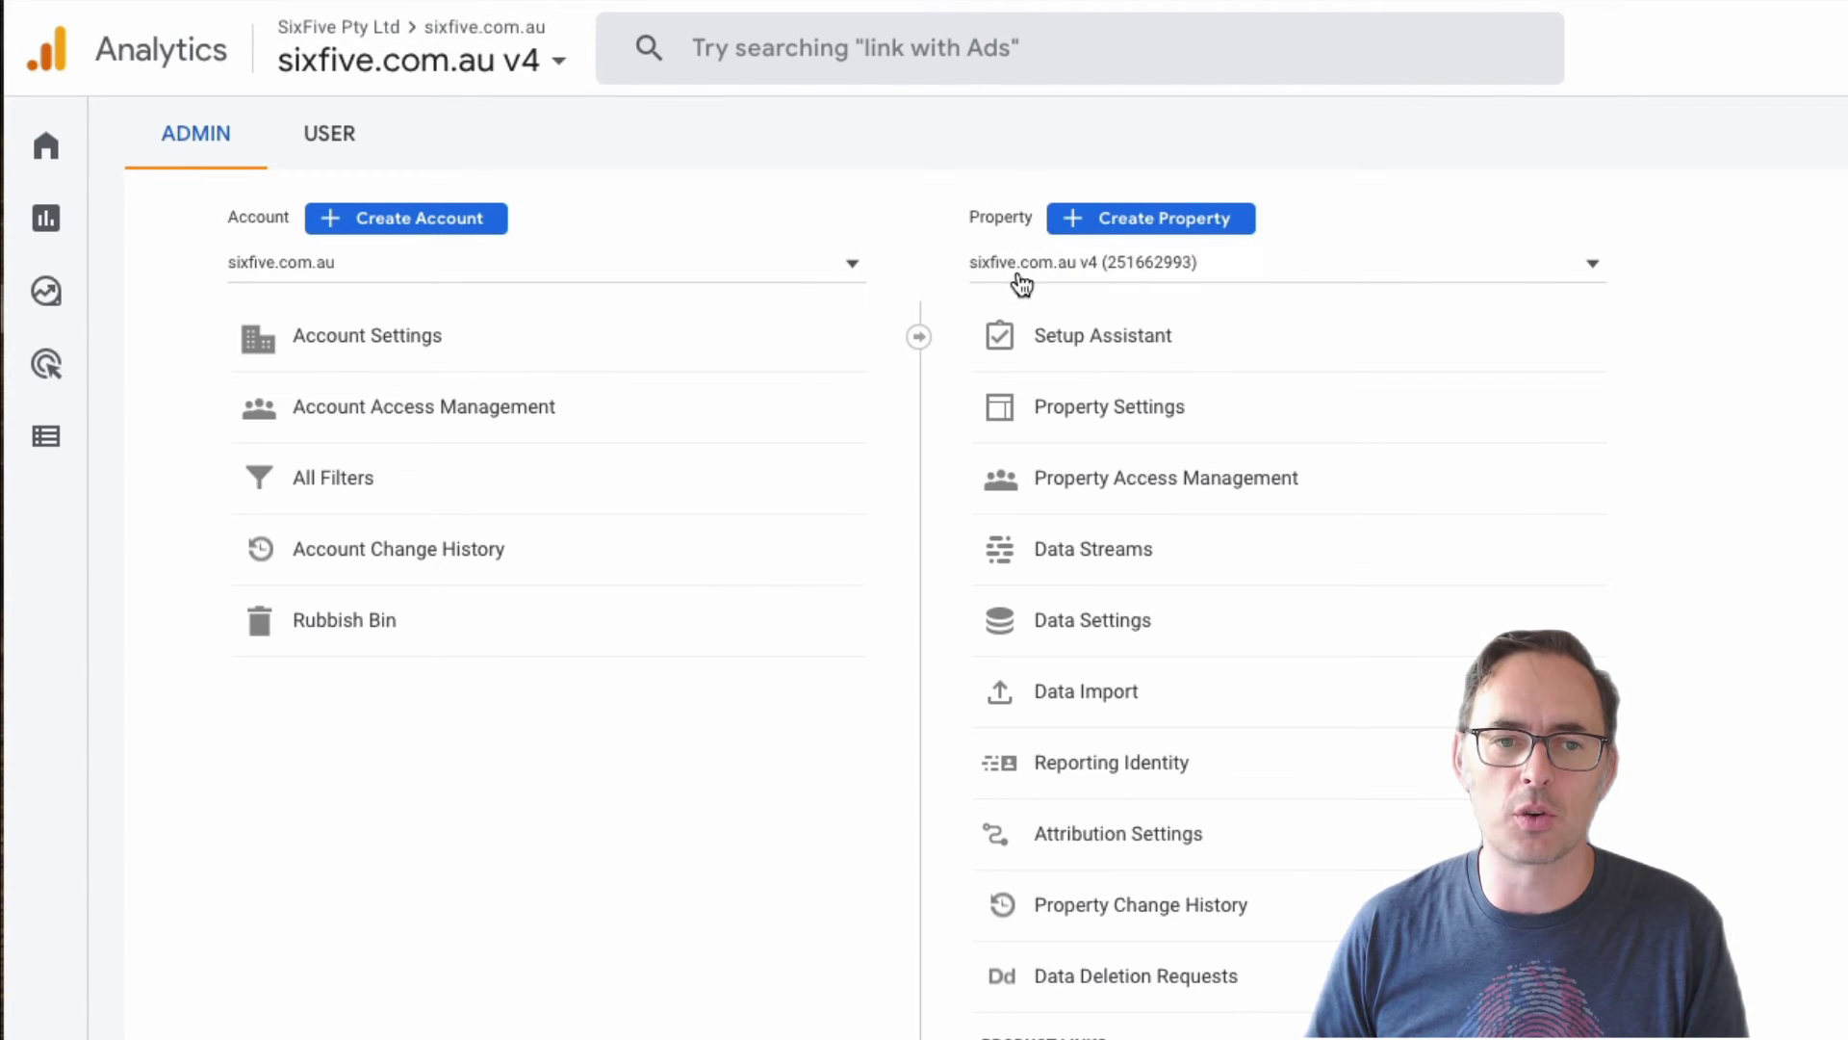
Confirm the sixfive.com.au v4 property in Admin and inspect its Property name in Property Settings.
click(1048, 268)
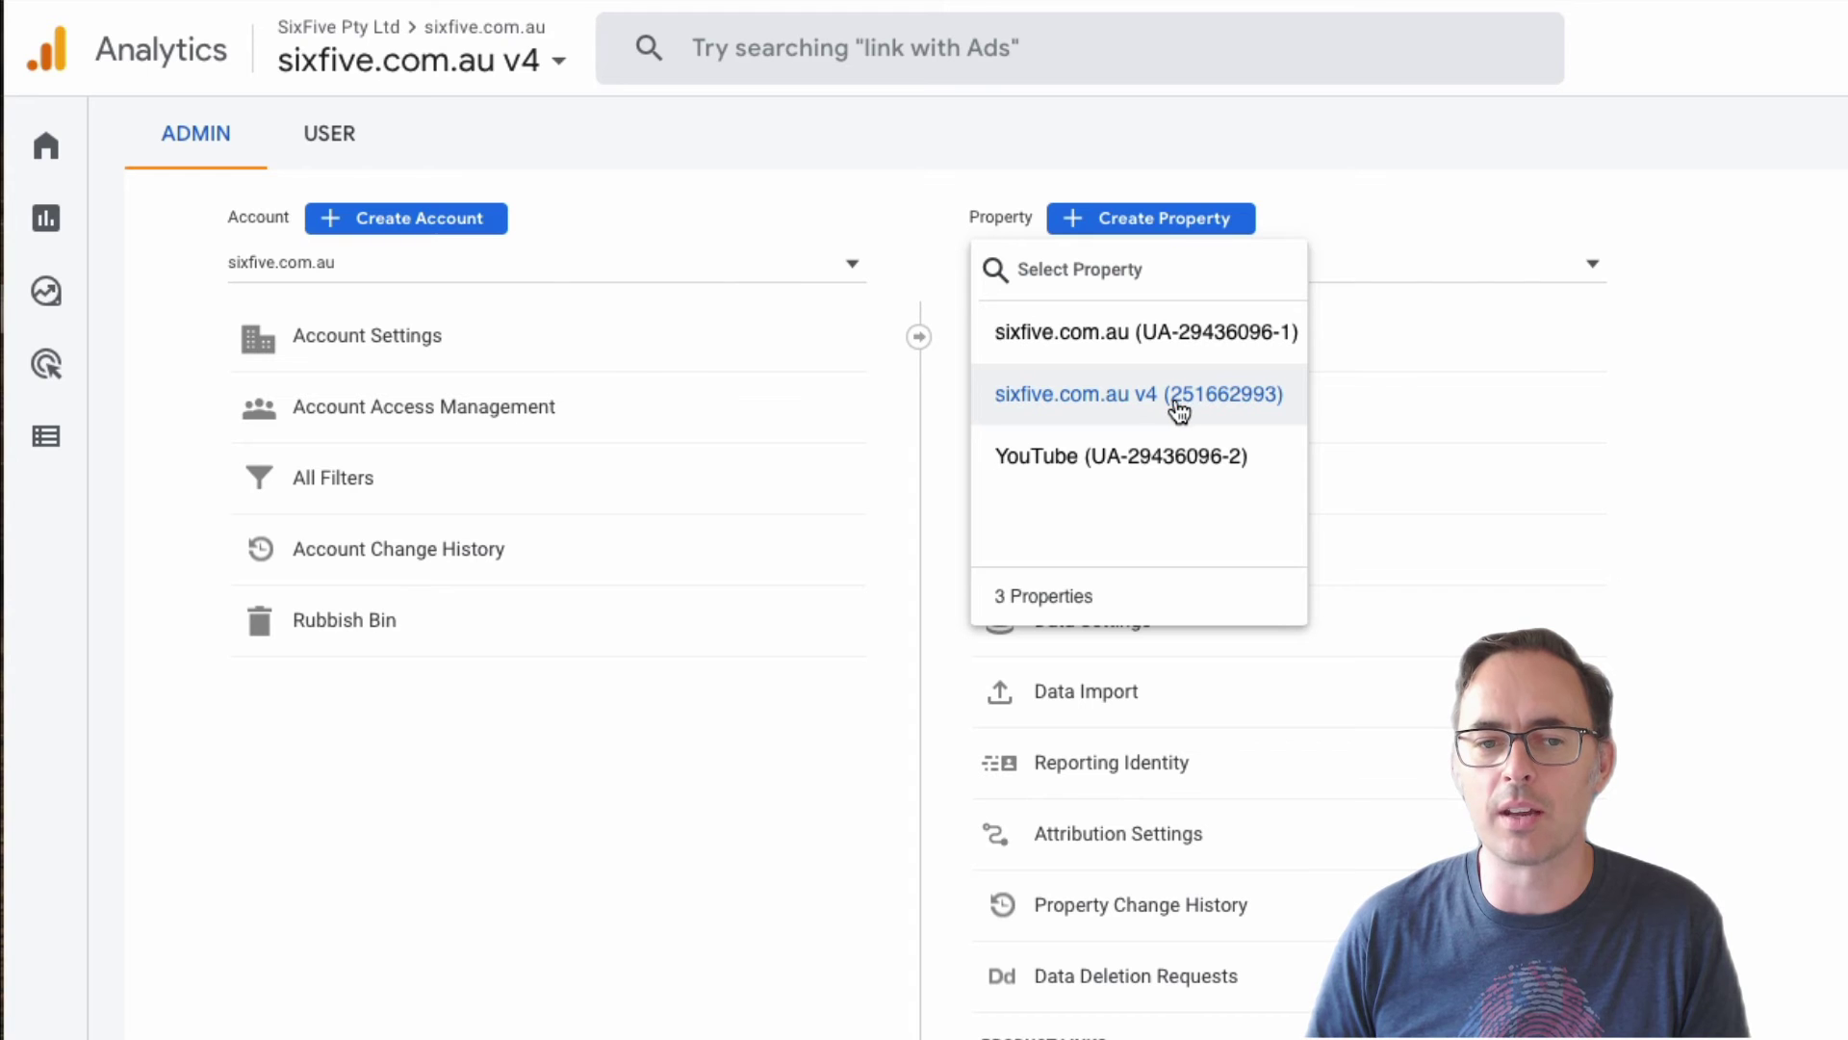
click(1739, 428)
click(1065, 417)
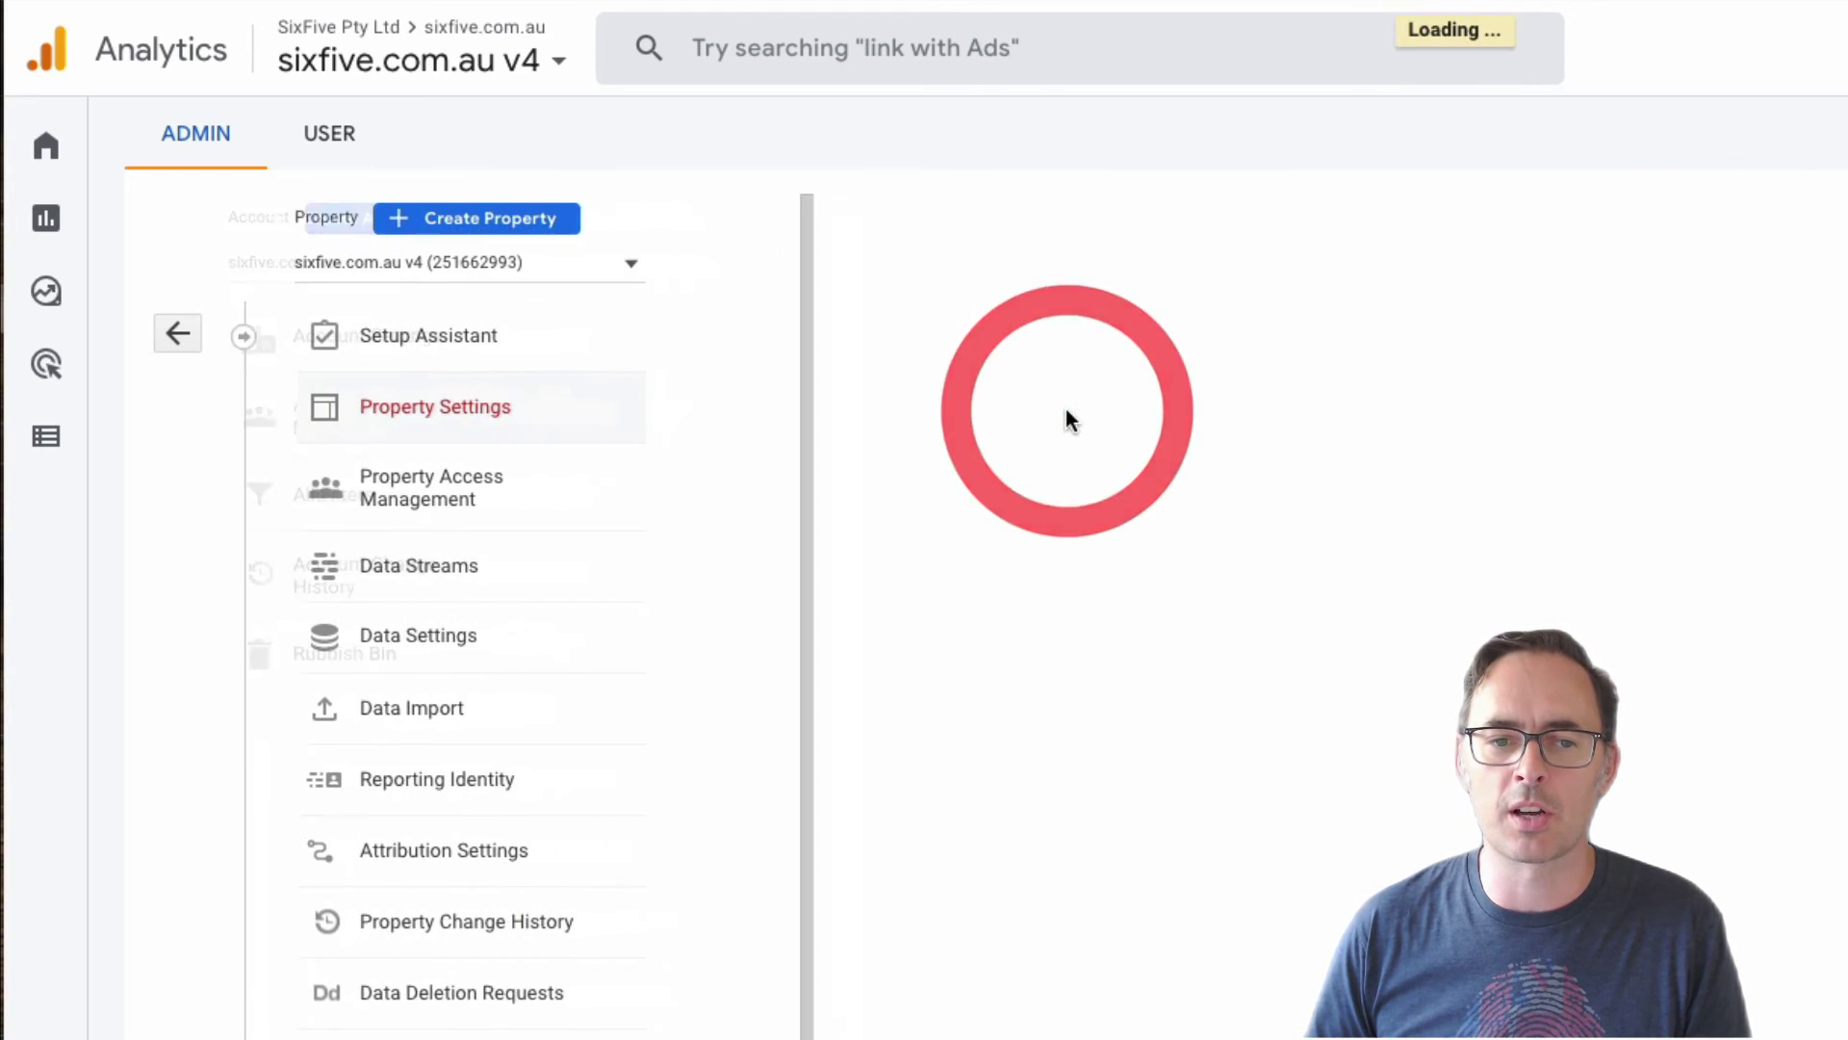
double_click(866, 481)
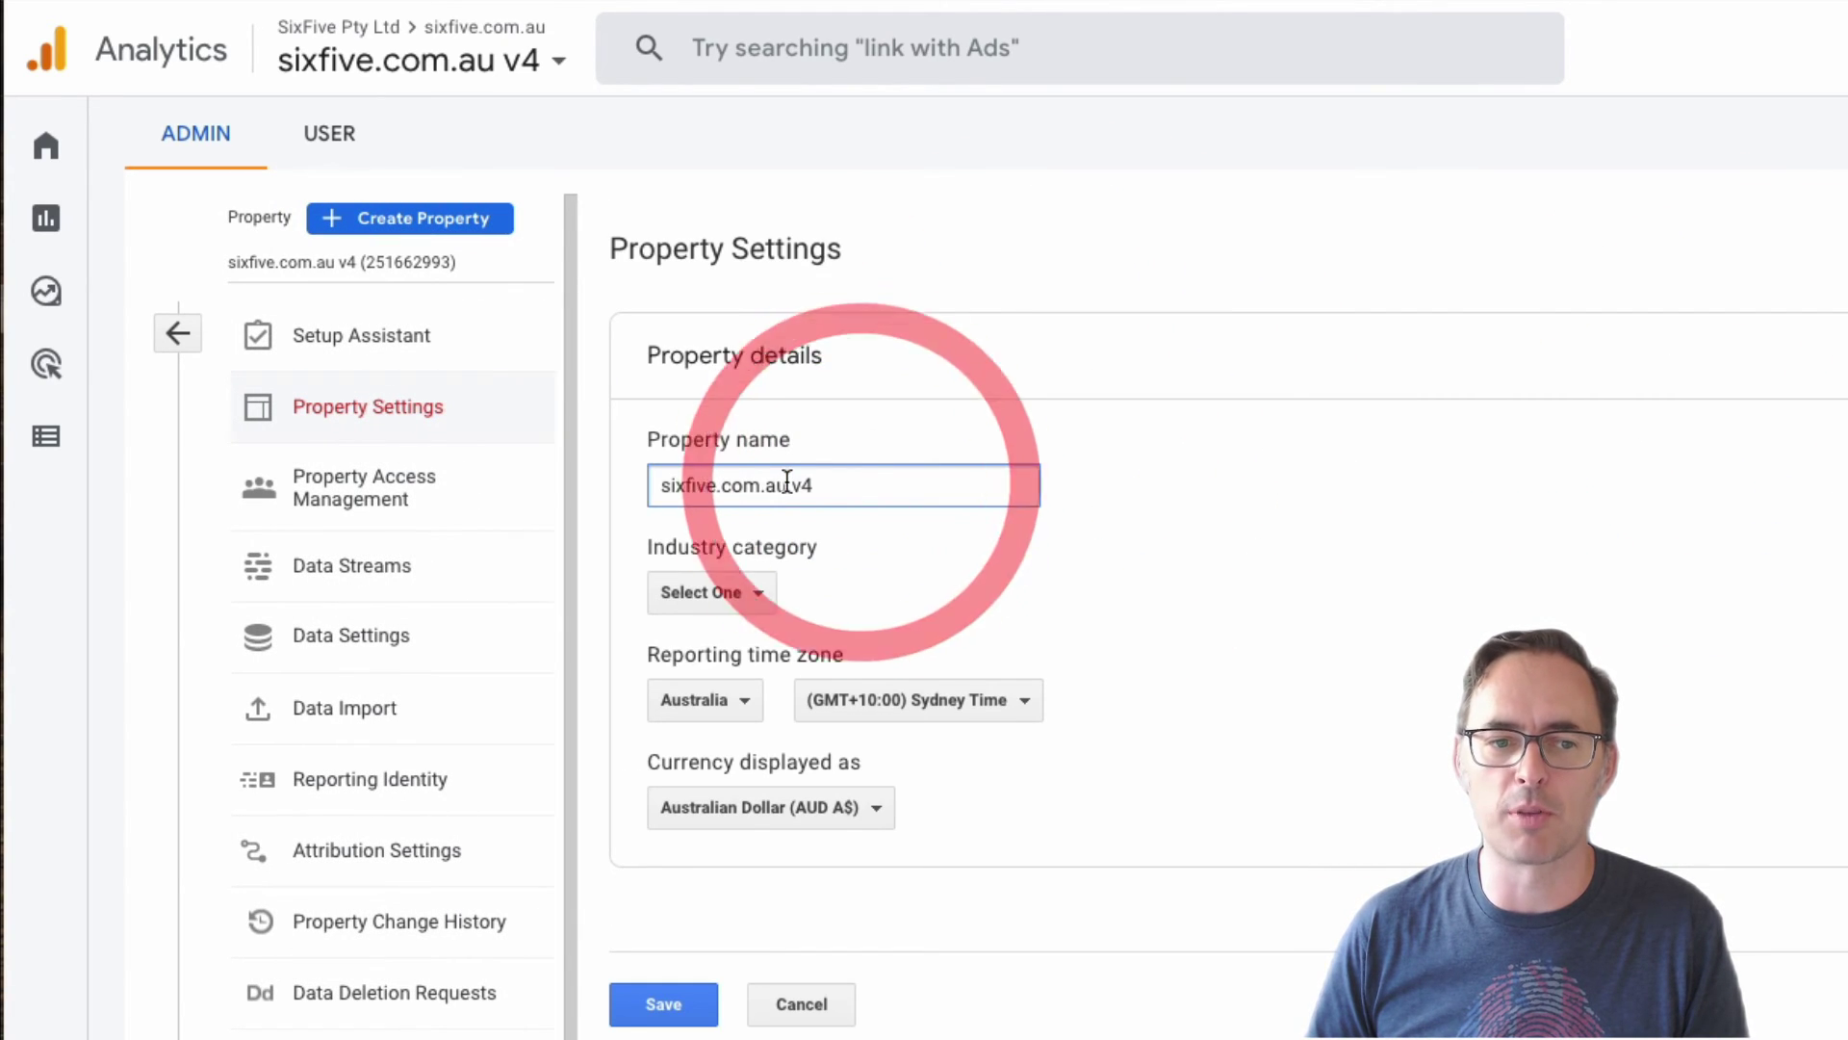
click(1650, 539)
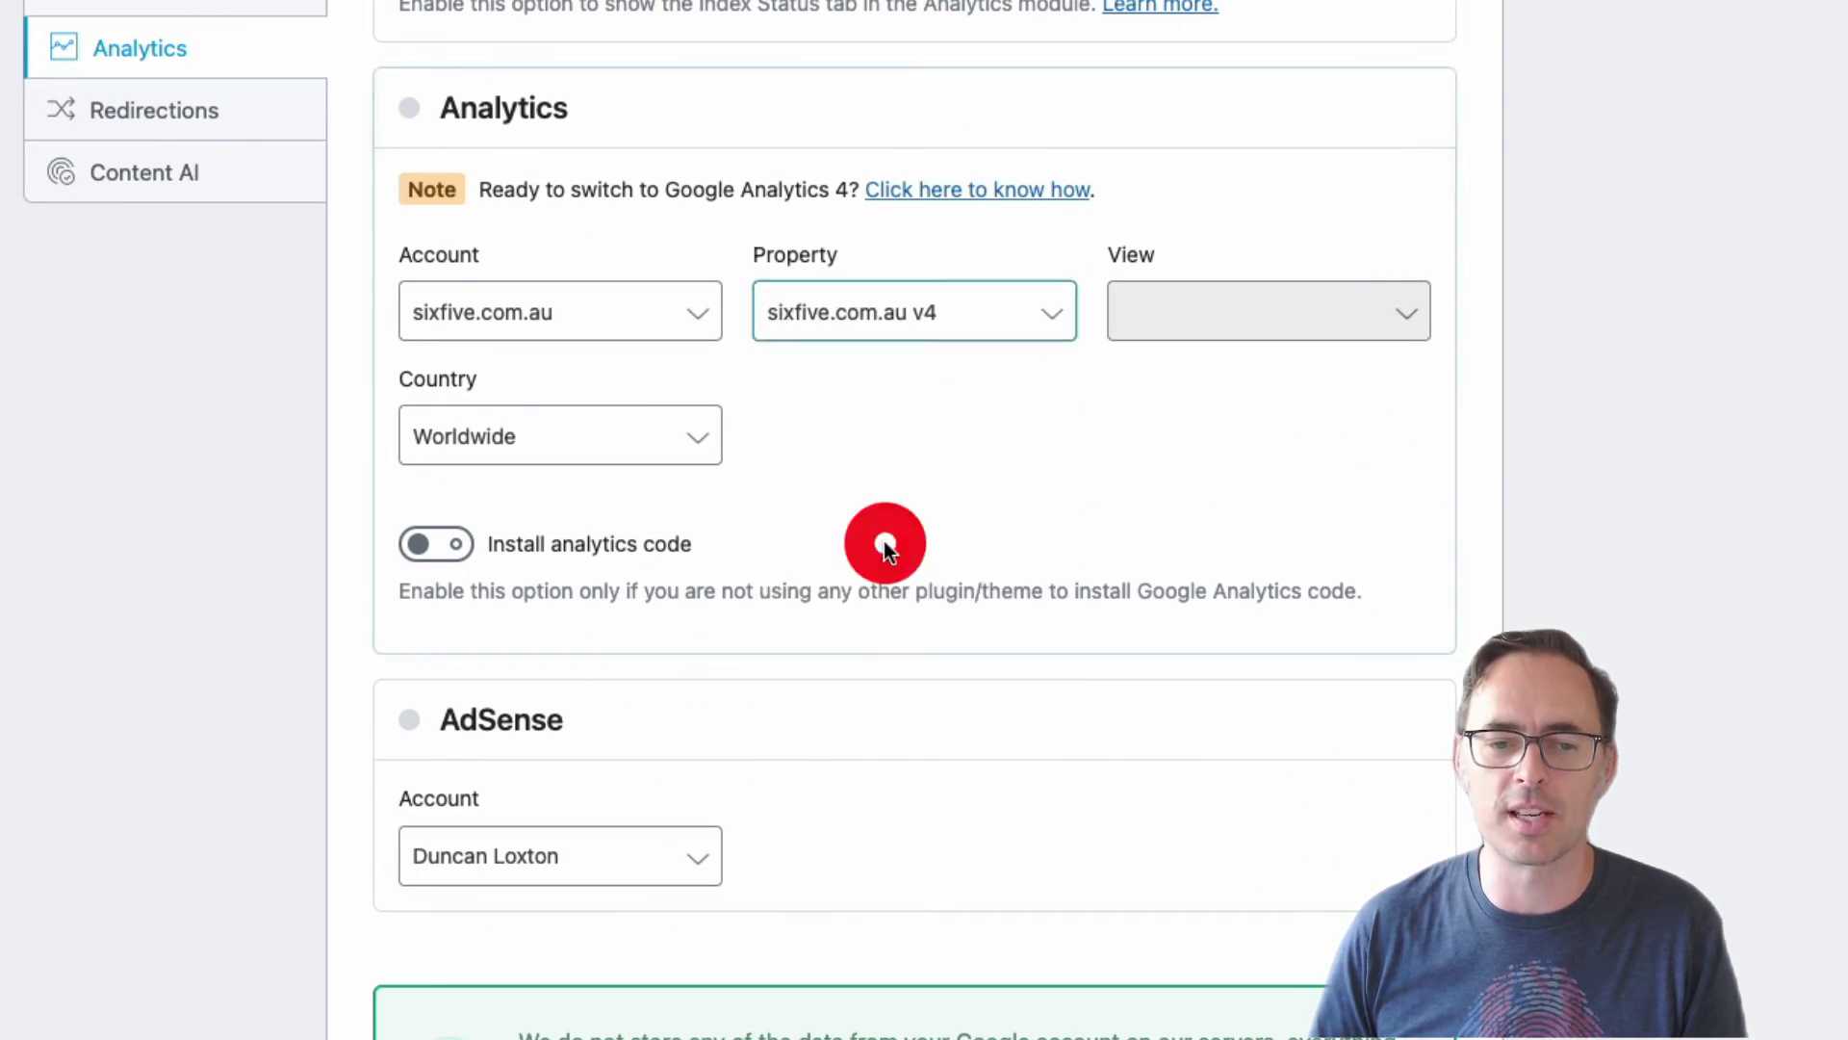
Set the data stream to sixfive.com.au and the Analytics country to Australia.
click(1253, 316)
click(1203, 320)
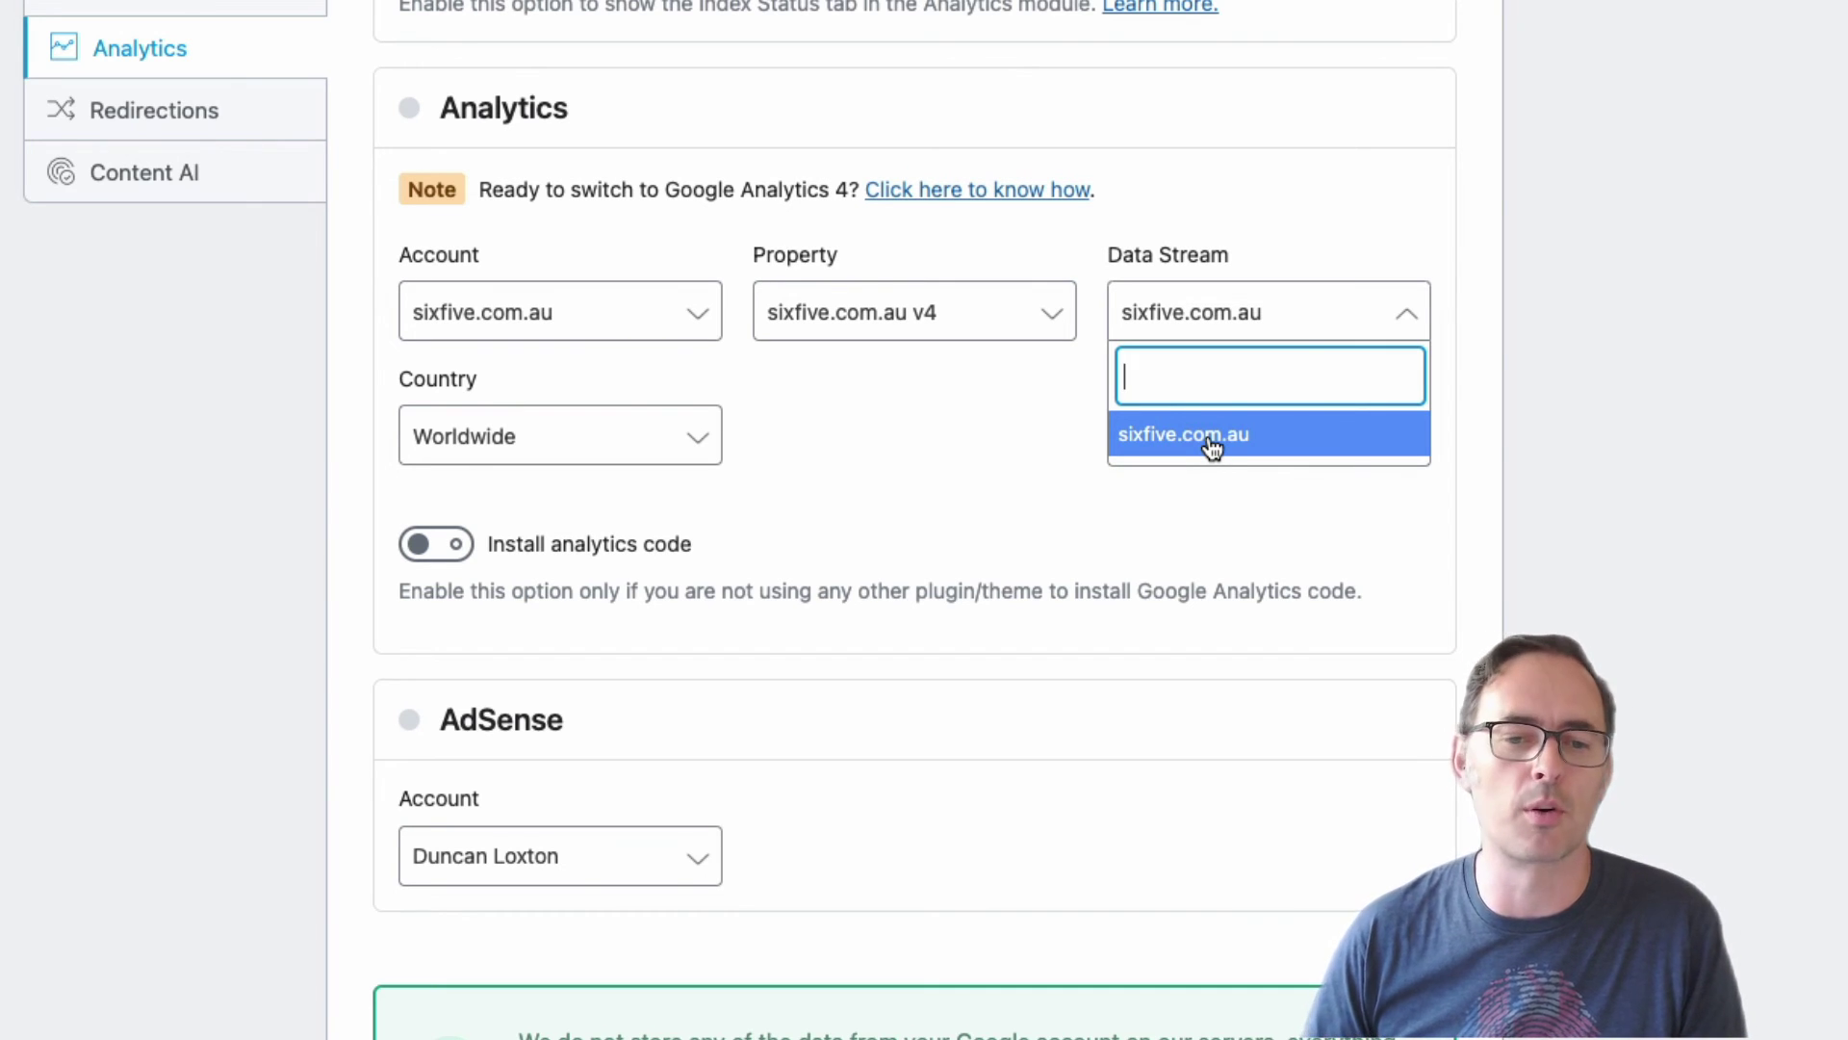
click(1209, 438)
click(525, 442)
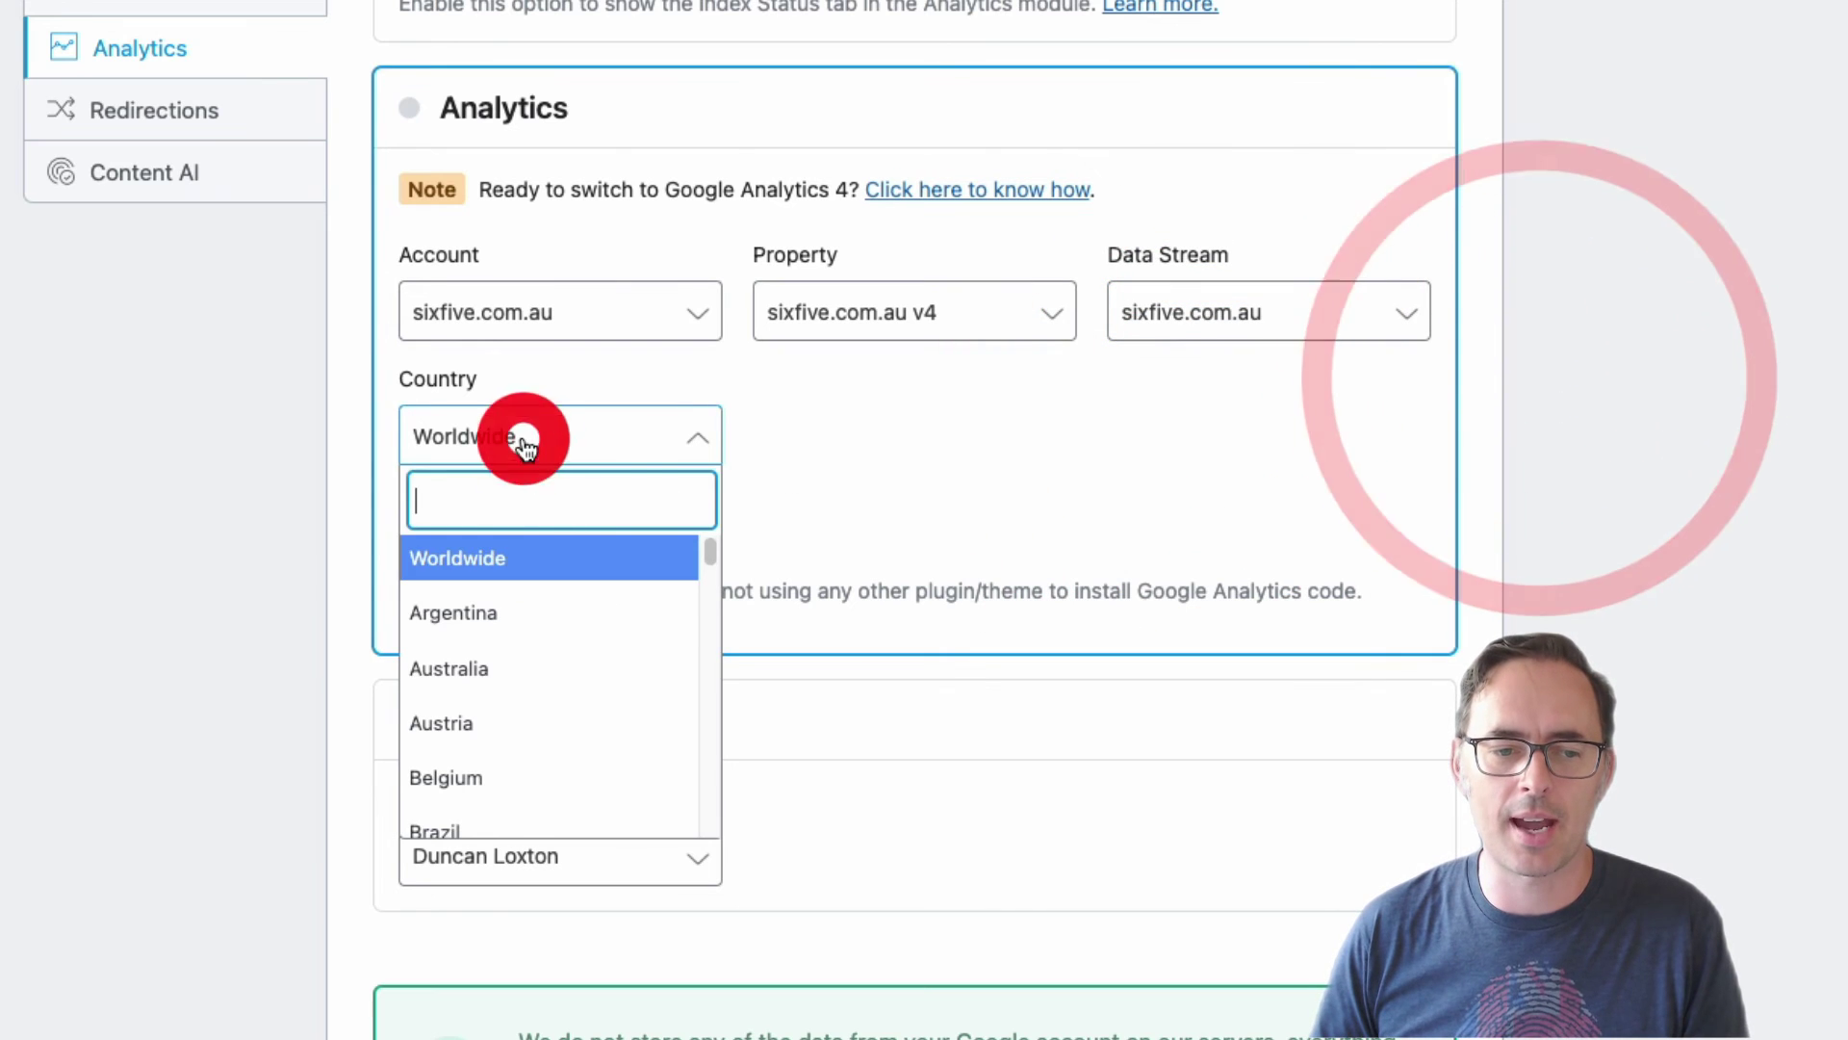
click(504, 671)
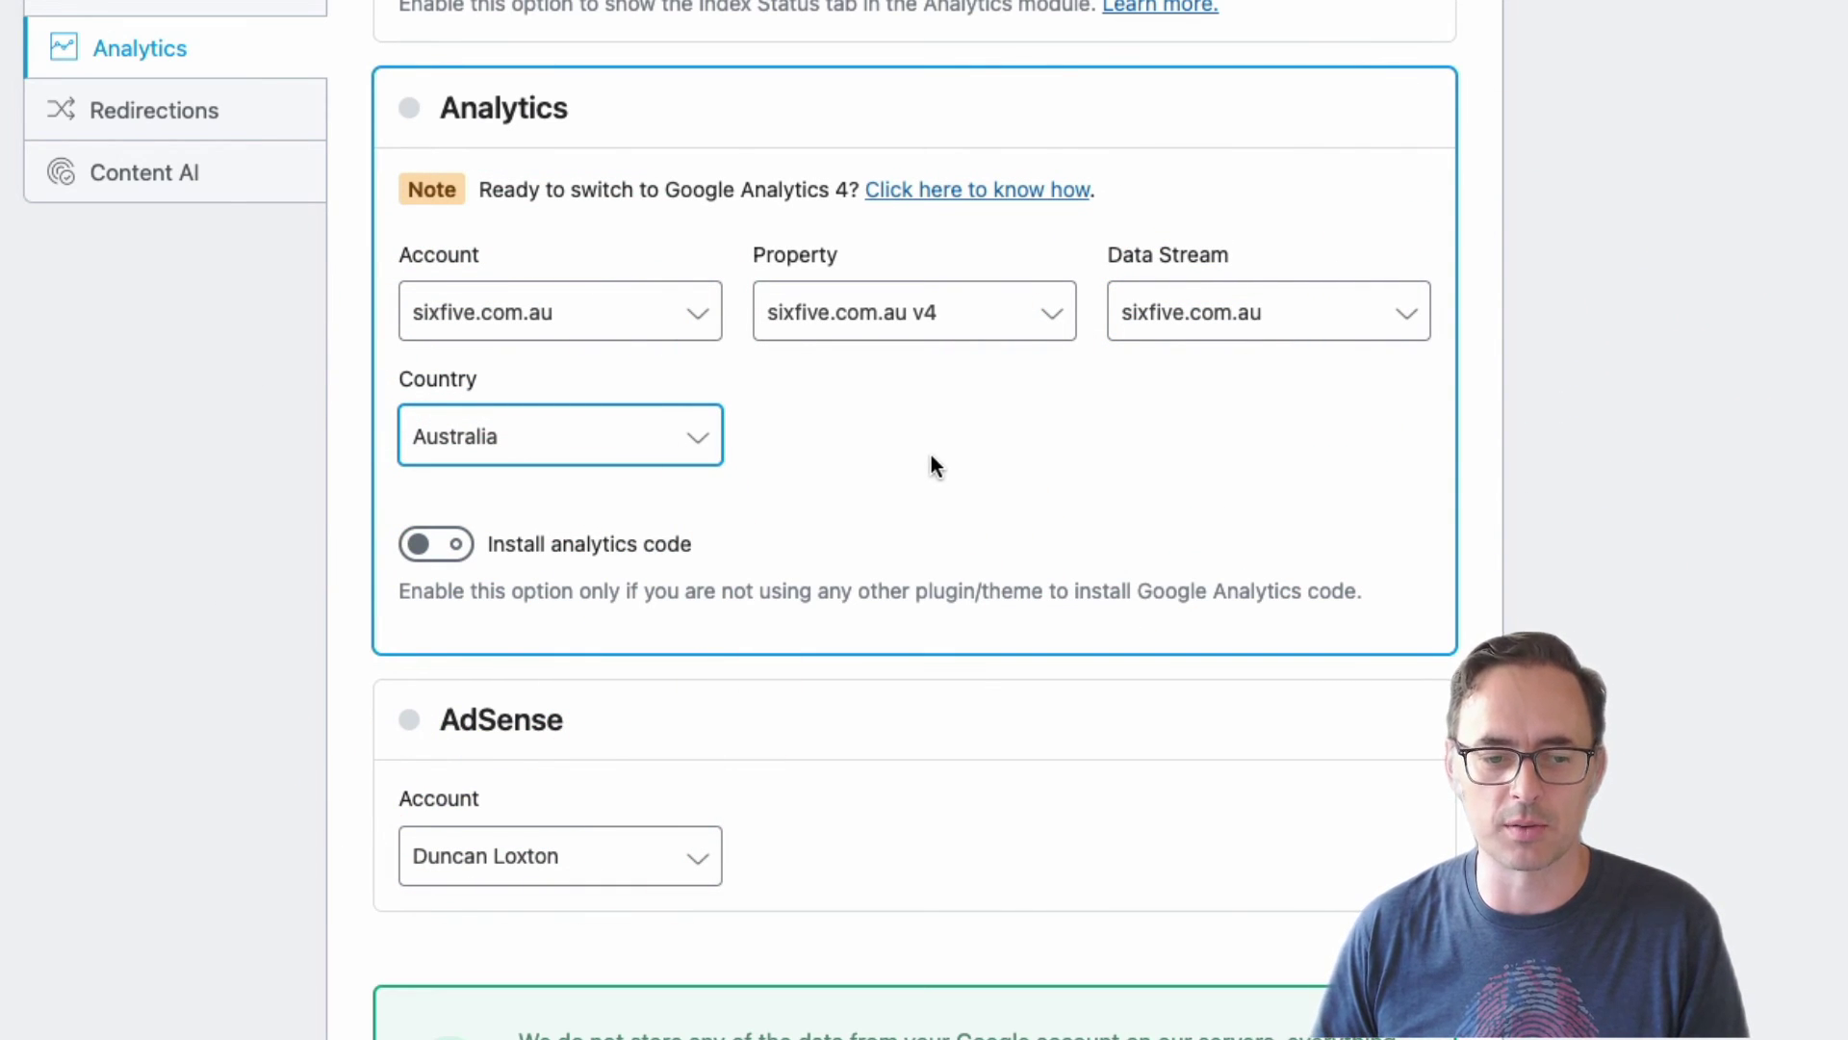
scroll(933, 467, down, 15)
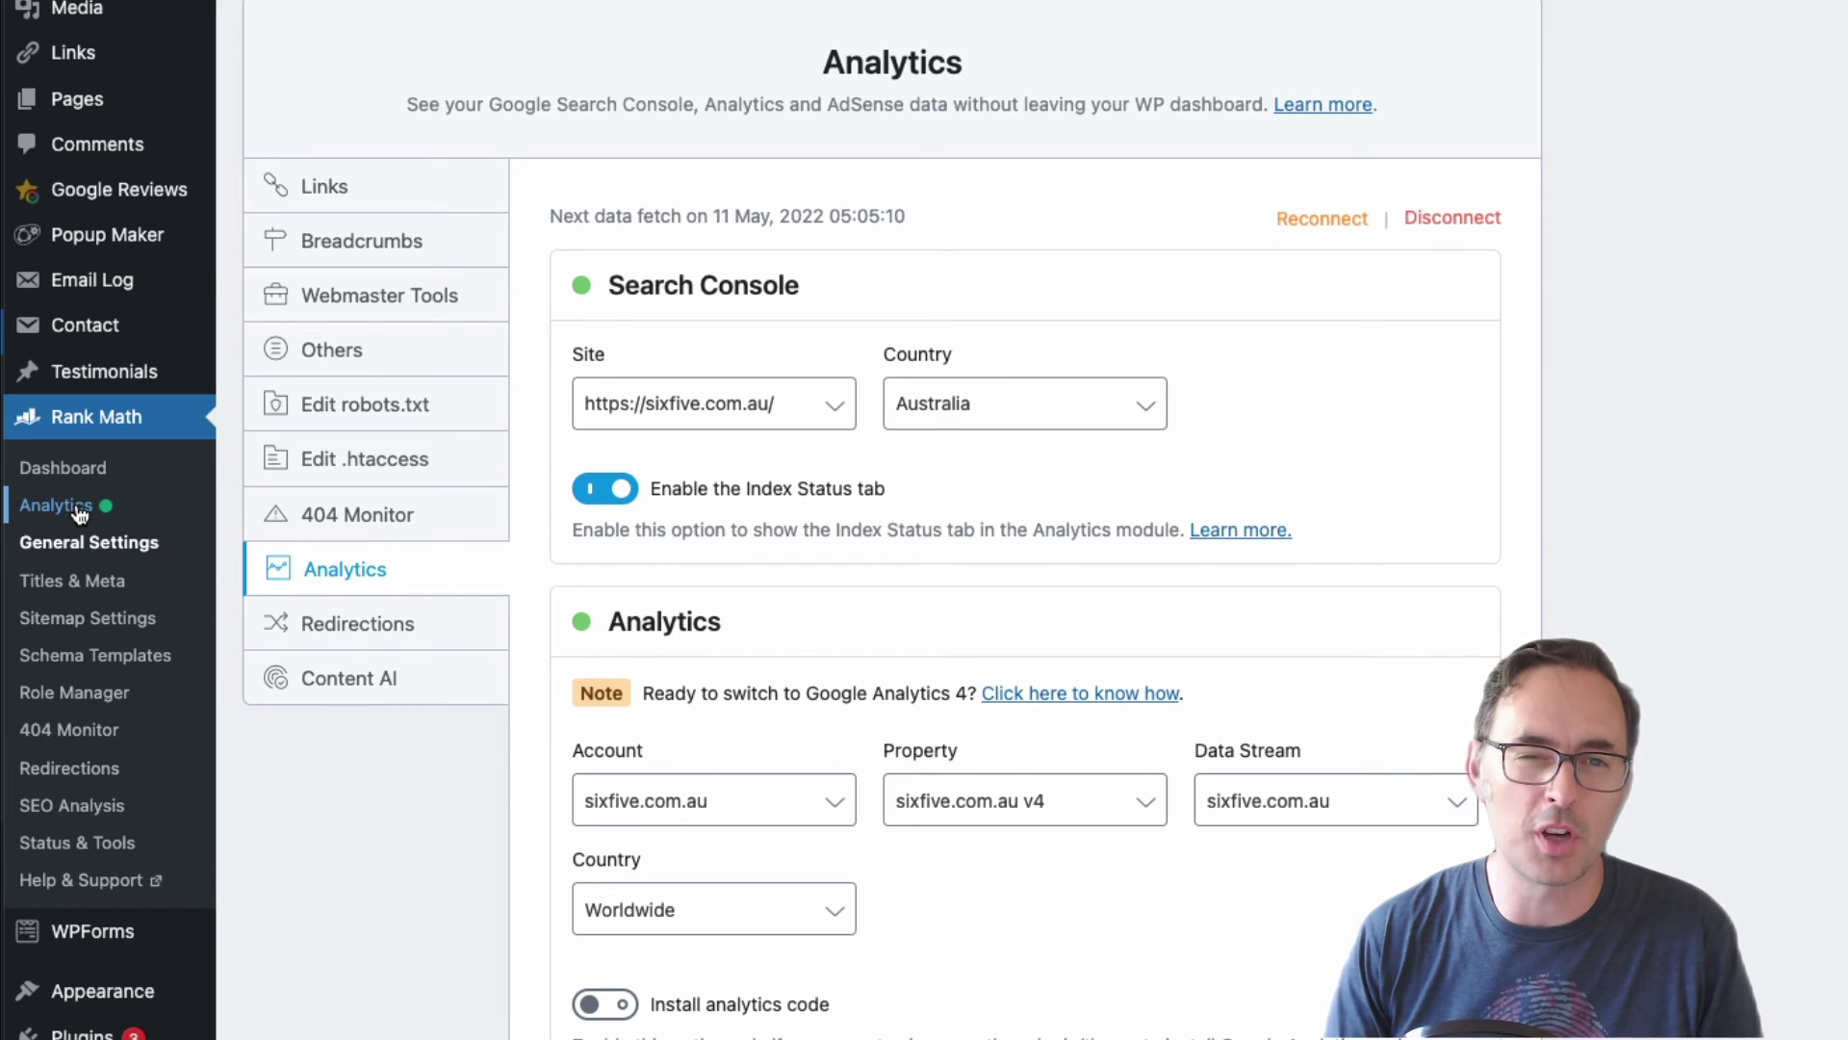
Open the Rank Math Analytics dashboard from the sidebar.
click(77, 508)
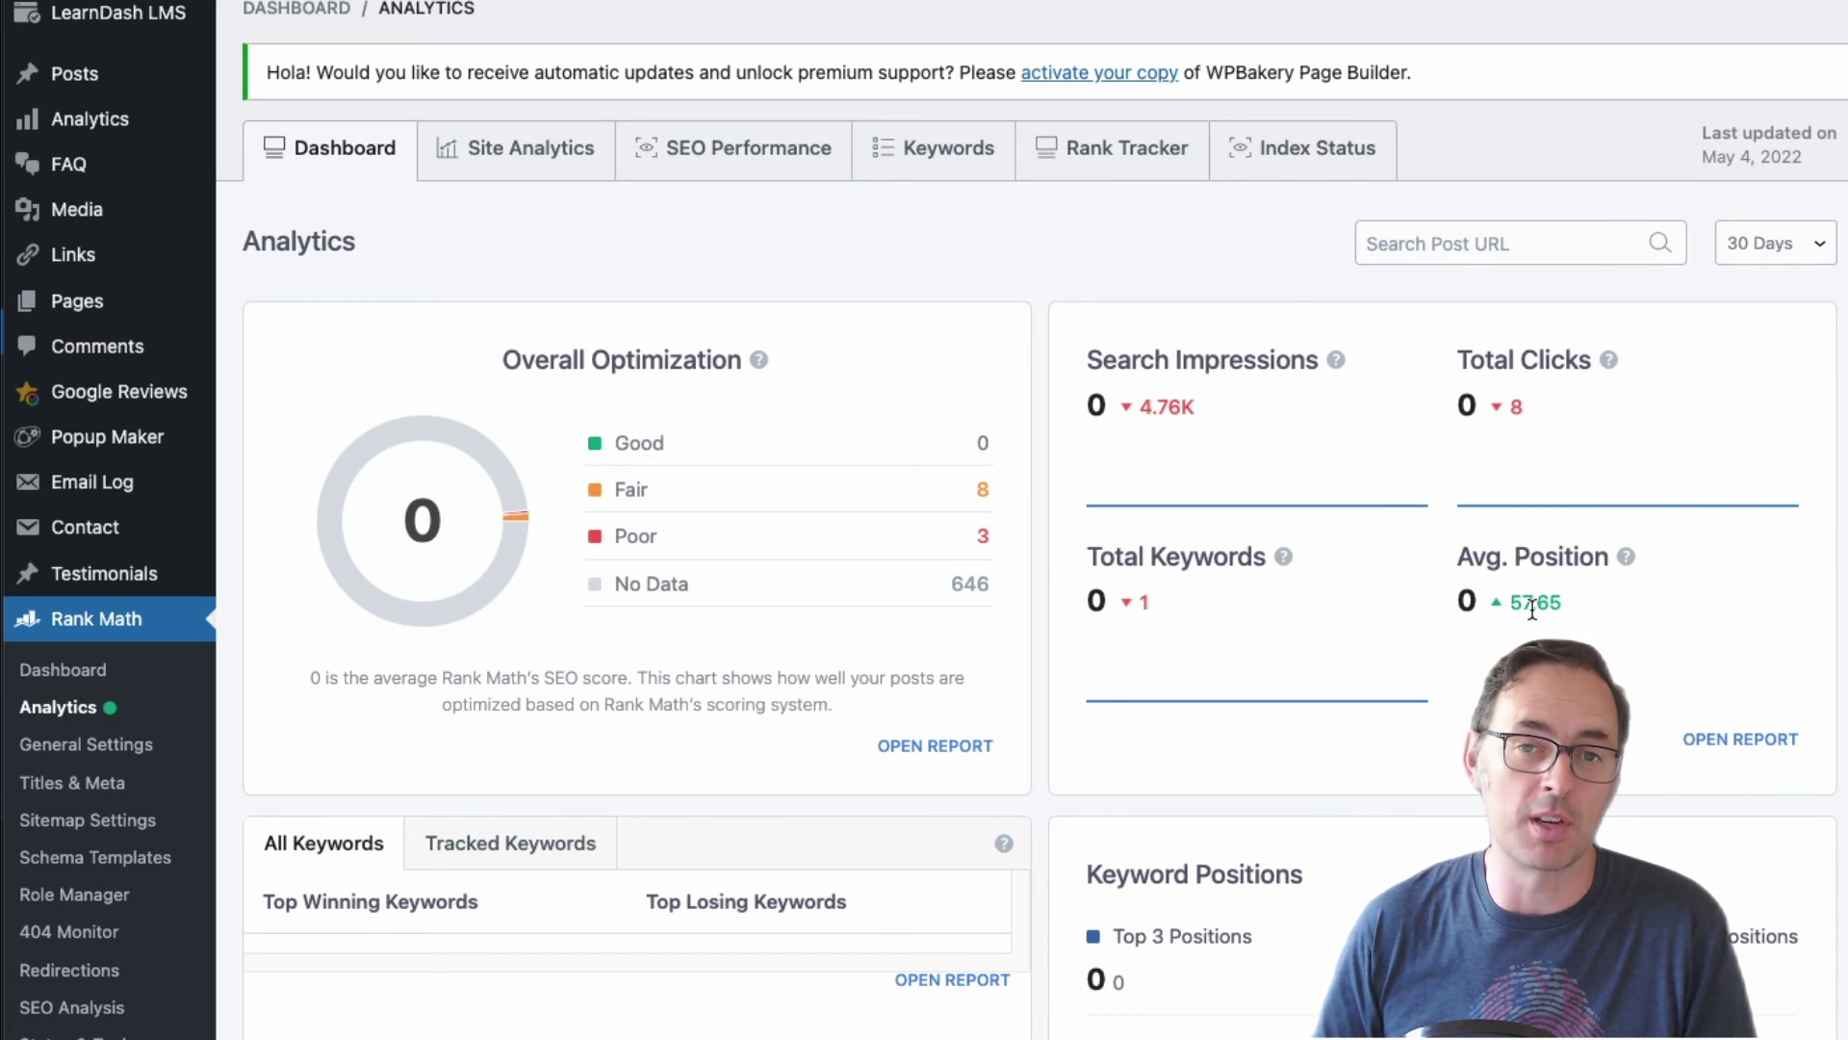
Highlight the 57.65 Avg. Position change on the Analytics dashboard.
drag(1532, 609, 1457, 602)
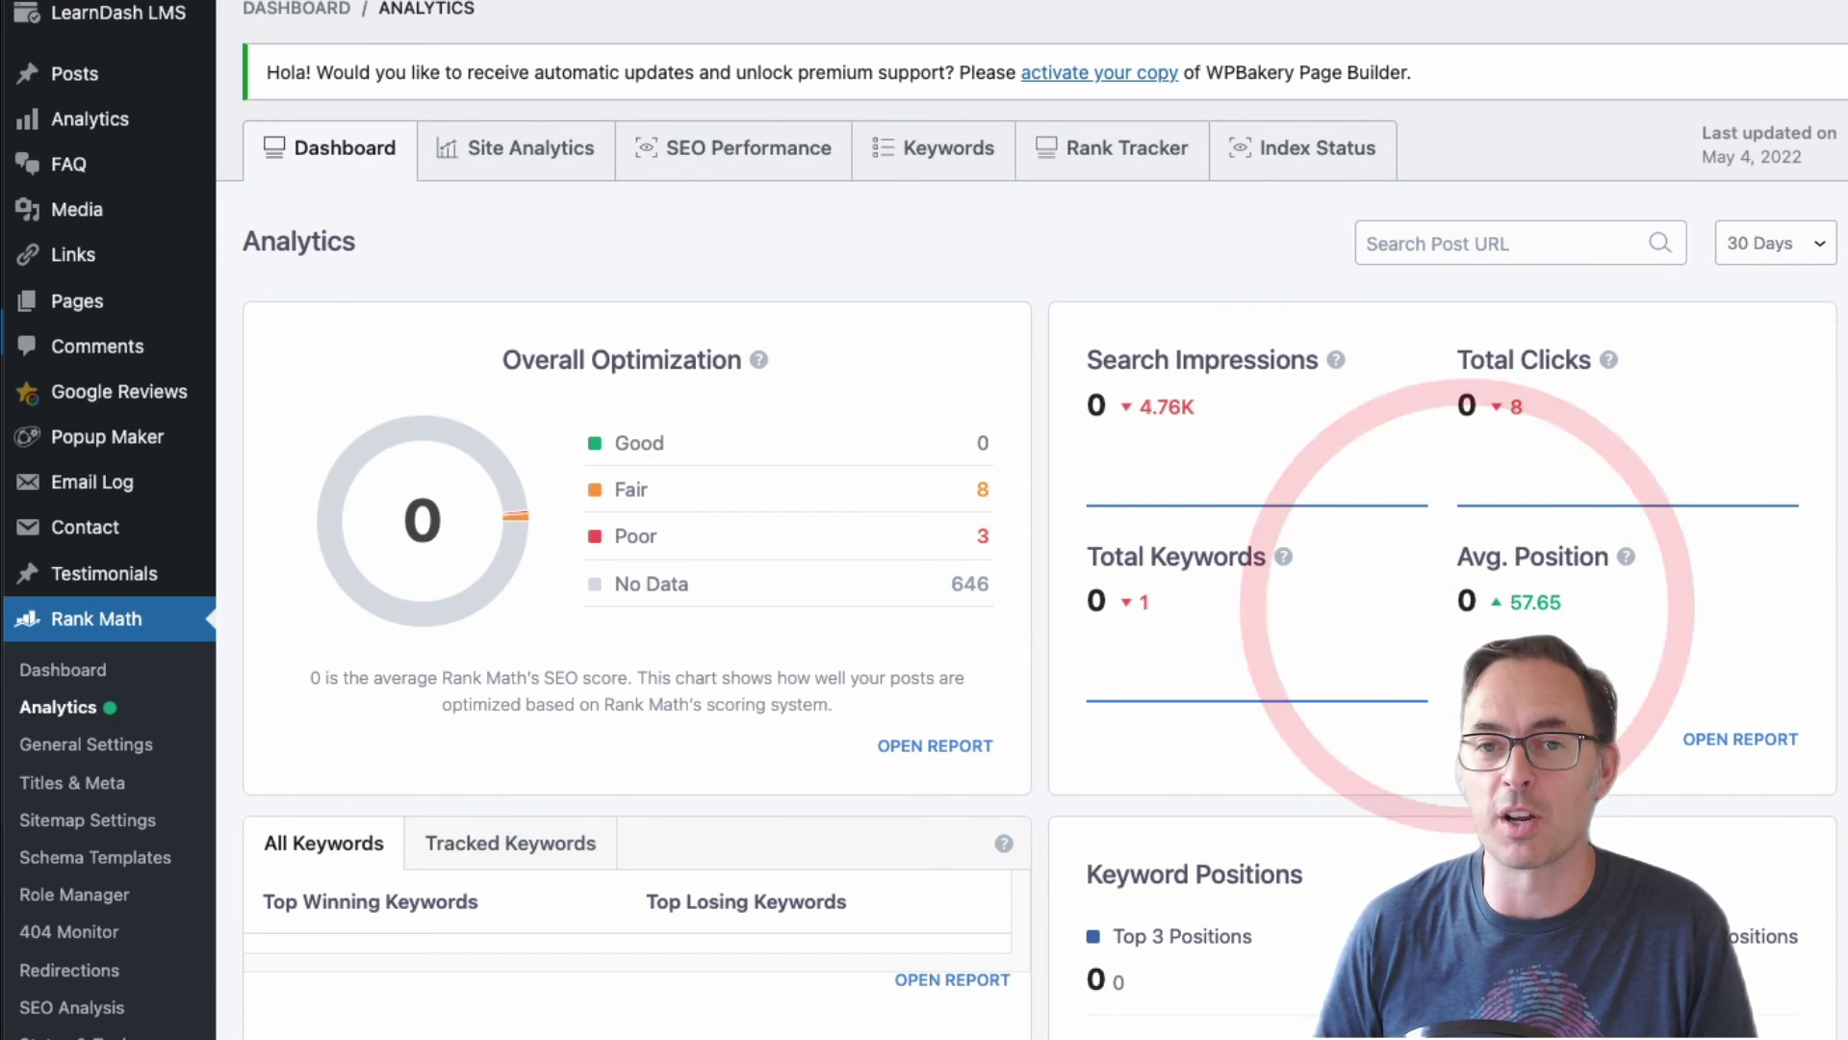